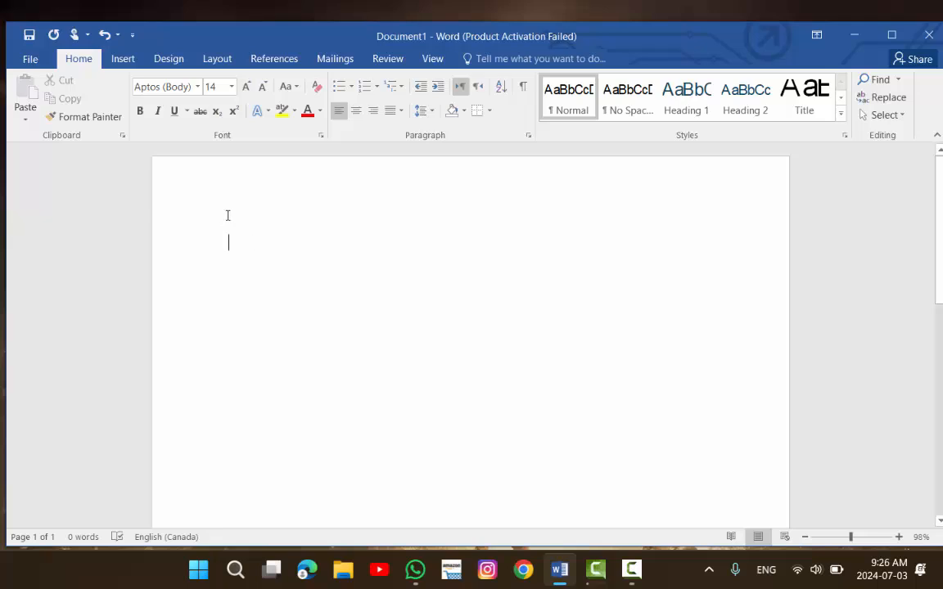
Browse the full symbol list from currency signs through Cyrillic and Hebrew to Arabic, select Arabic Letter Hamza, and close without inserting.
click(123, 59)
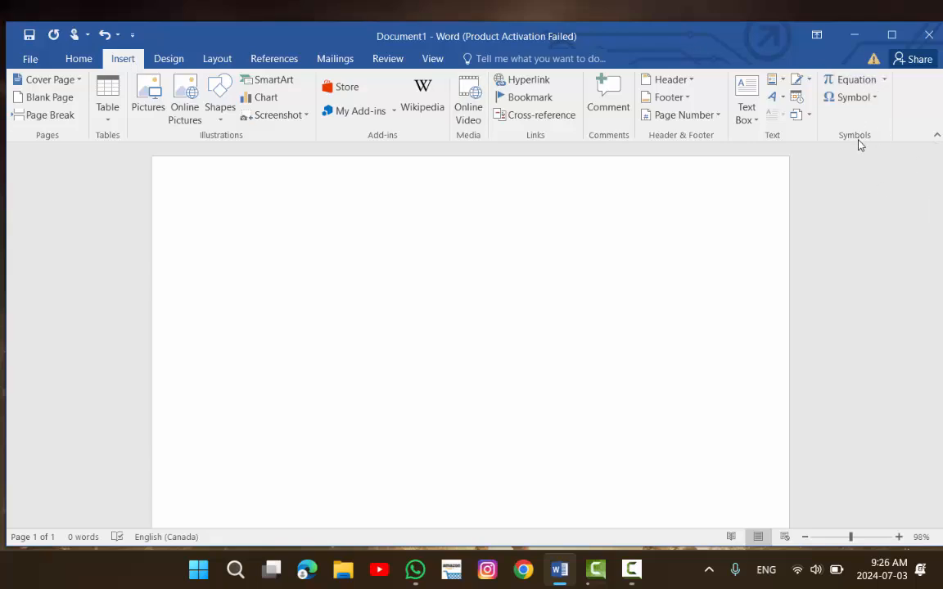
click(855, 96)
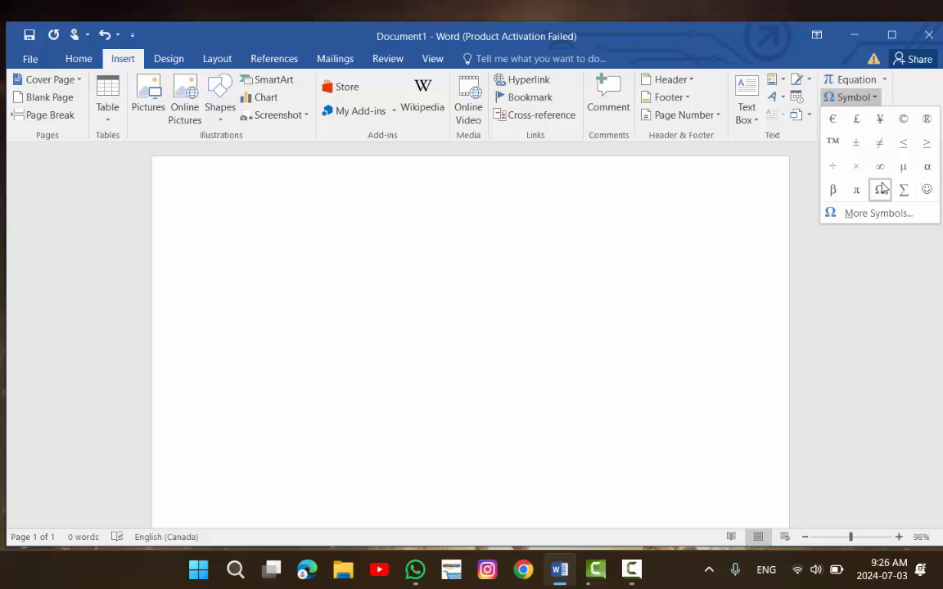
click(866, 214)
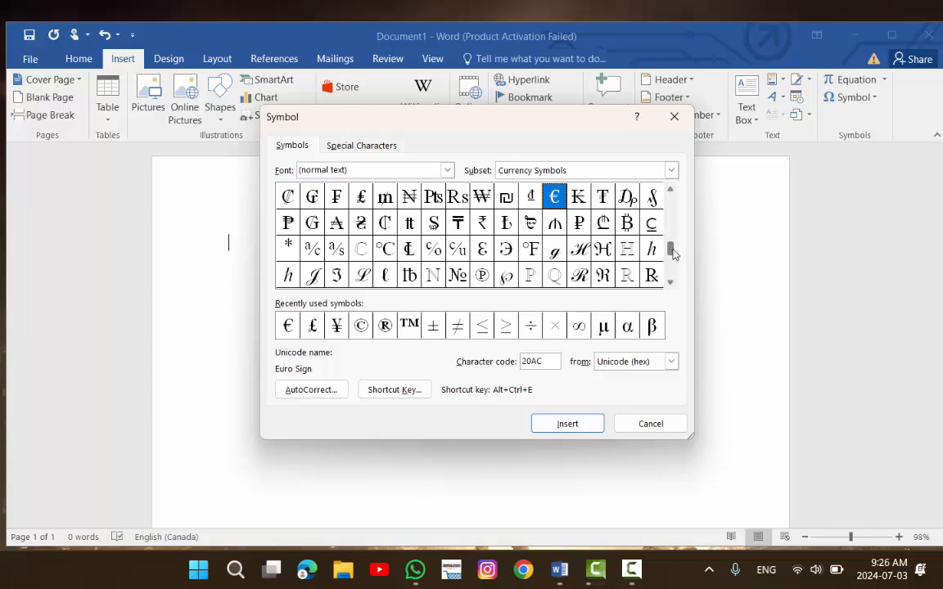
drag(672, 248, 670, 223)
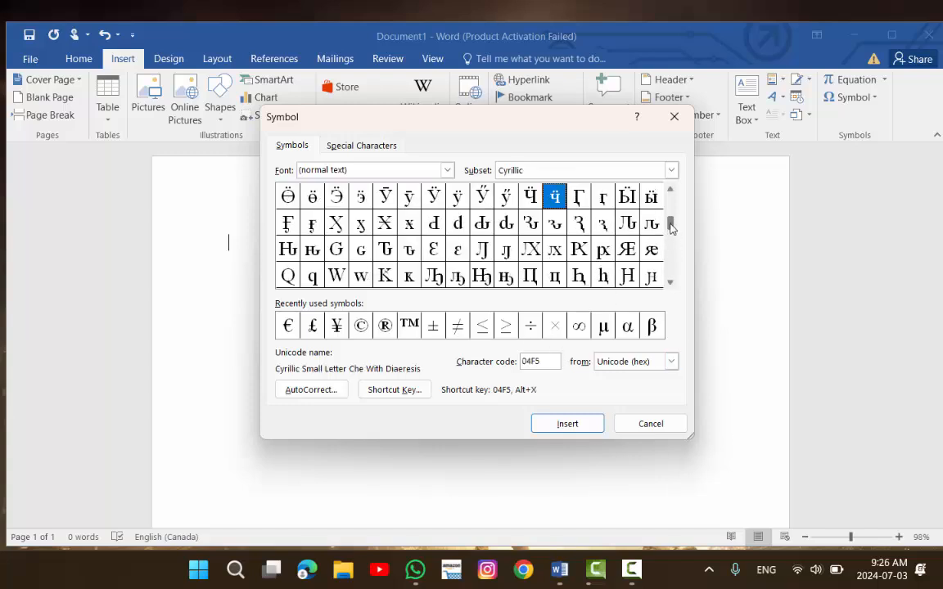
click(671, 282)
click(671, 282)
click(671, 282)
click(671, 281)
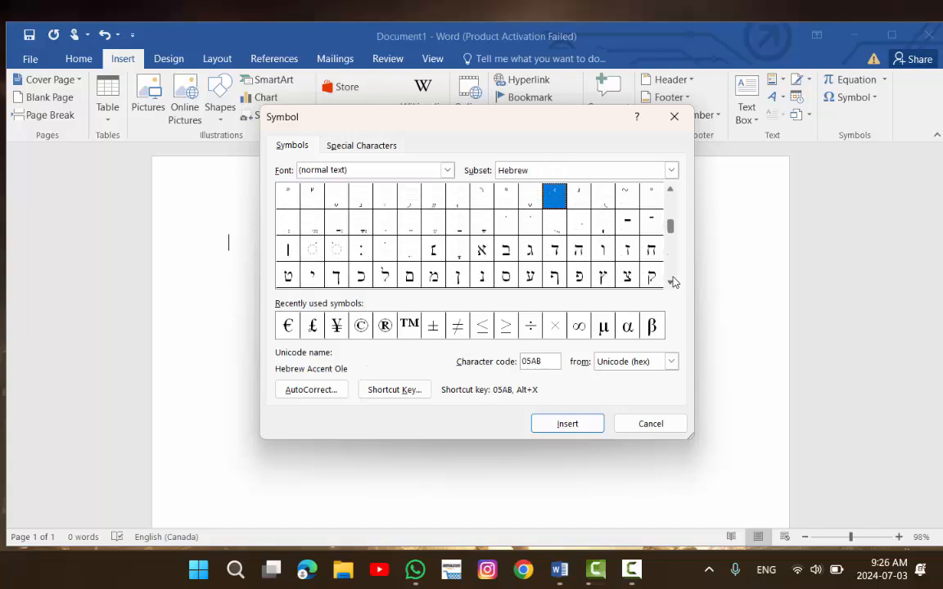
click(671, 282)
click(671, 282)
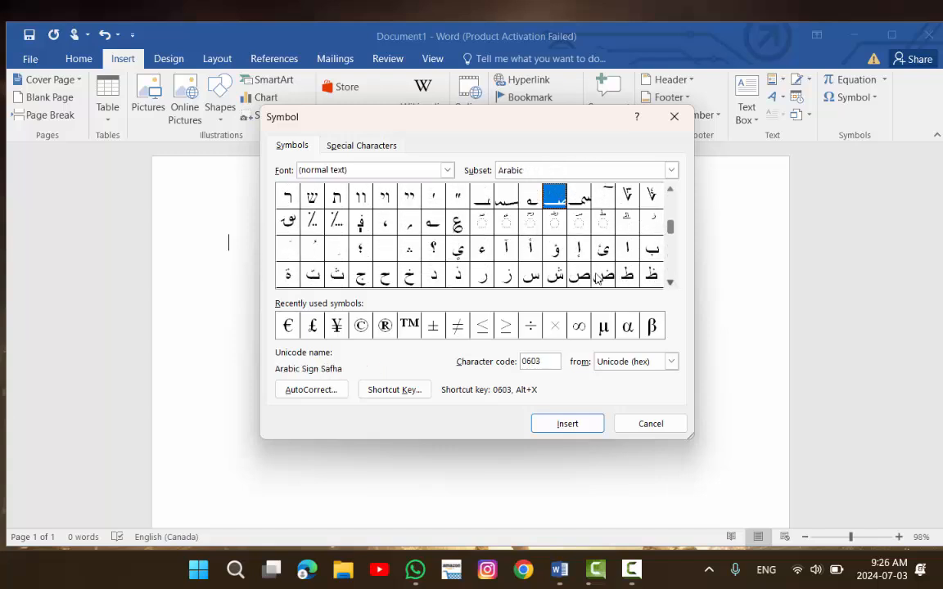
click(479, 251)
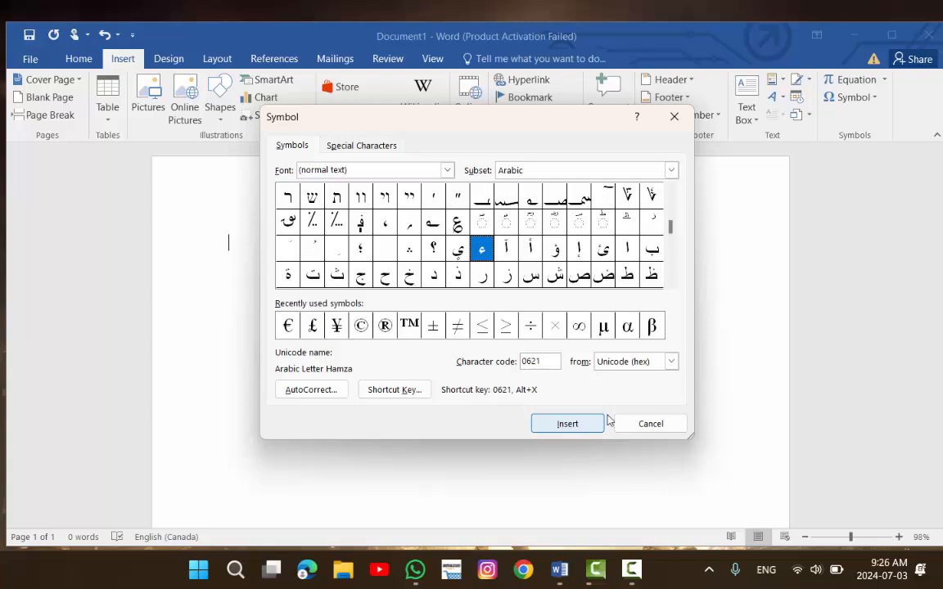
click(632, 424)
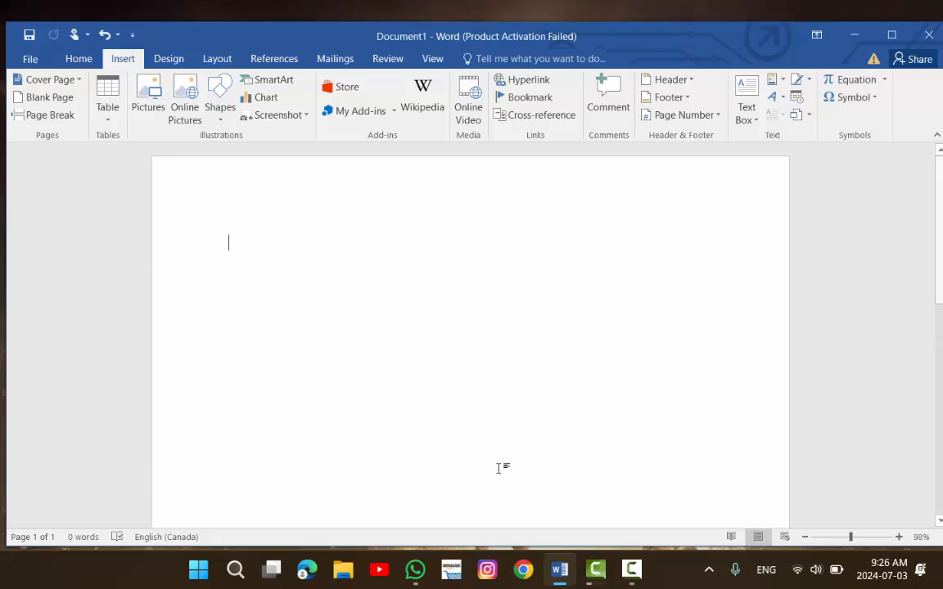
Switch to Google Chrome with the clearwaterdental profile and open a new tab.
click(517, 569)
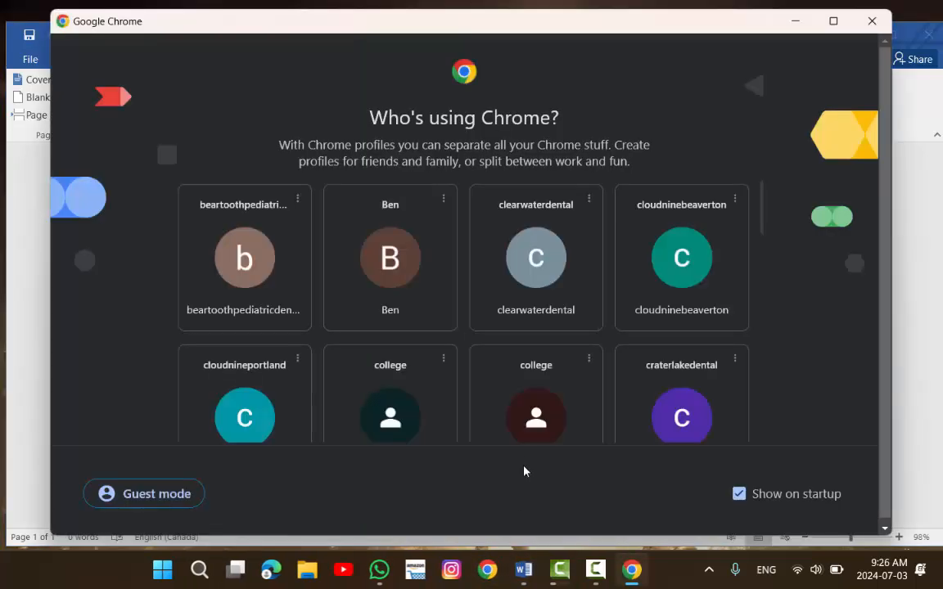
click(536, 255)
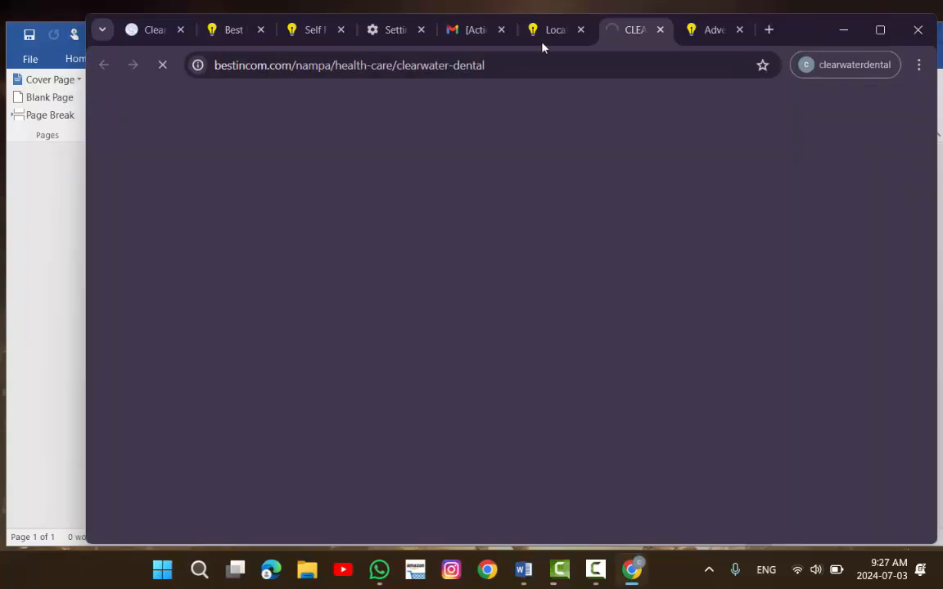
click(777, 65)
click(778, 61)
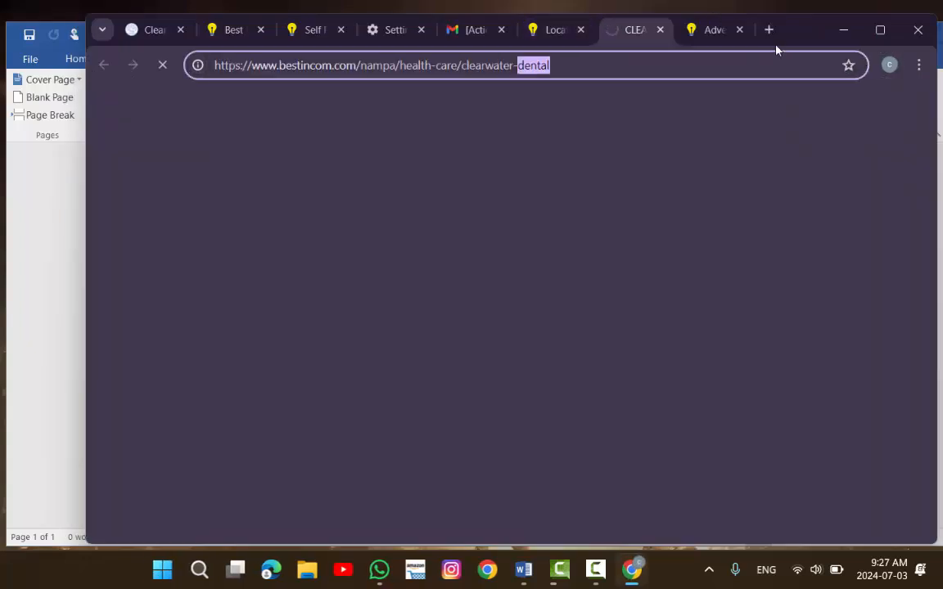
click(768, 30)
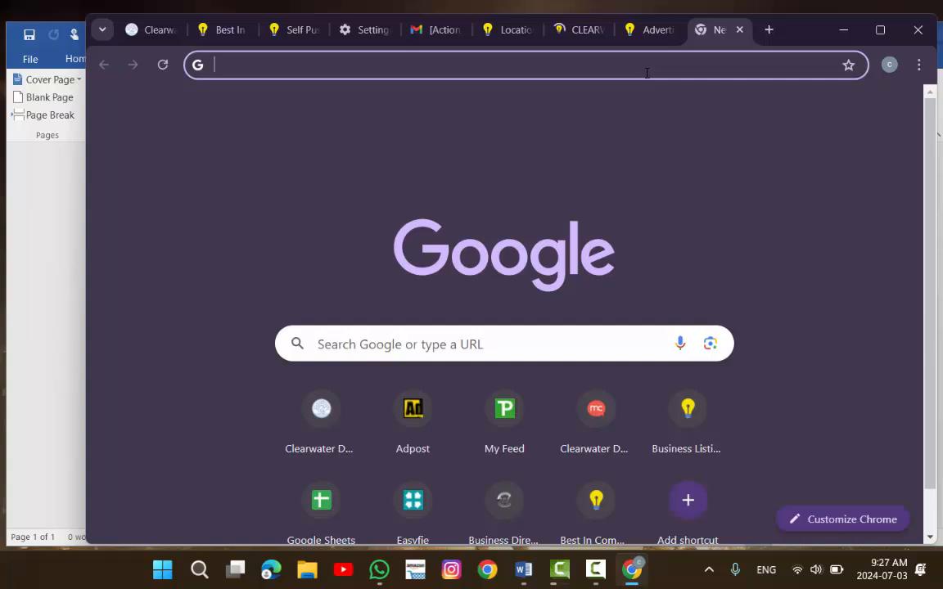
Go to the google.co.uk home page in the new tab.
text(g)
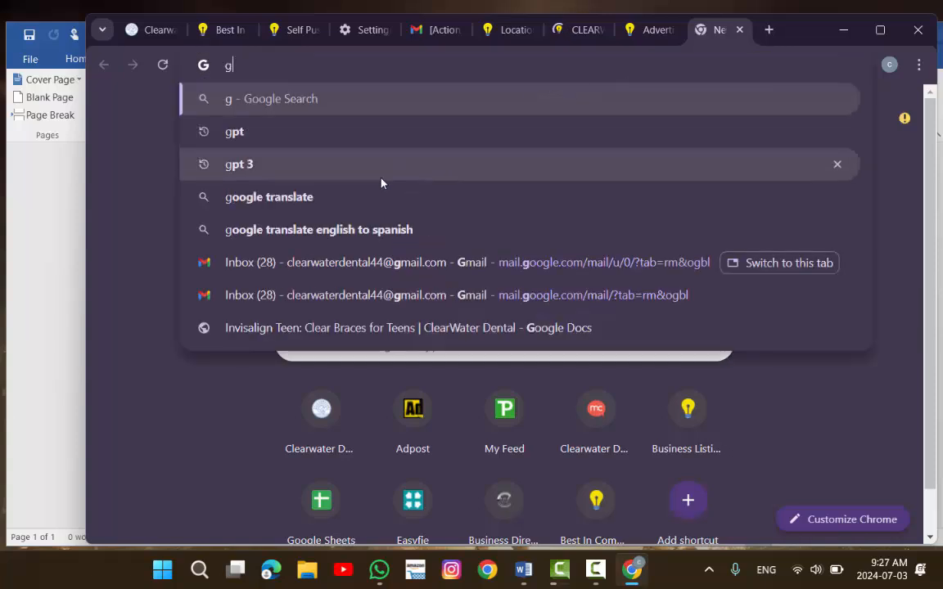
text(o)
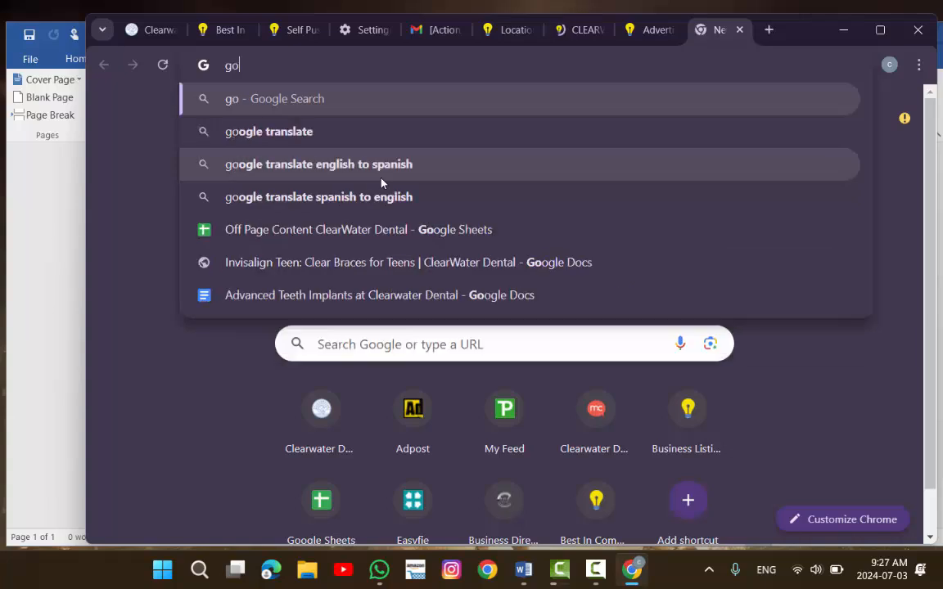
text(o)
key(Return)
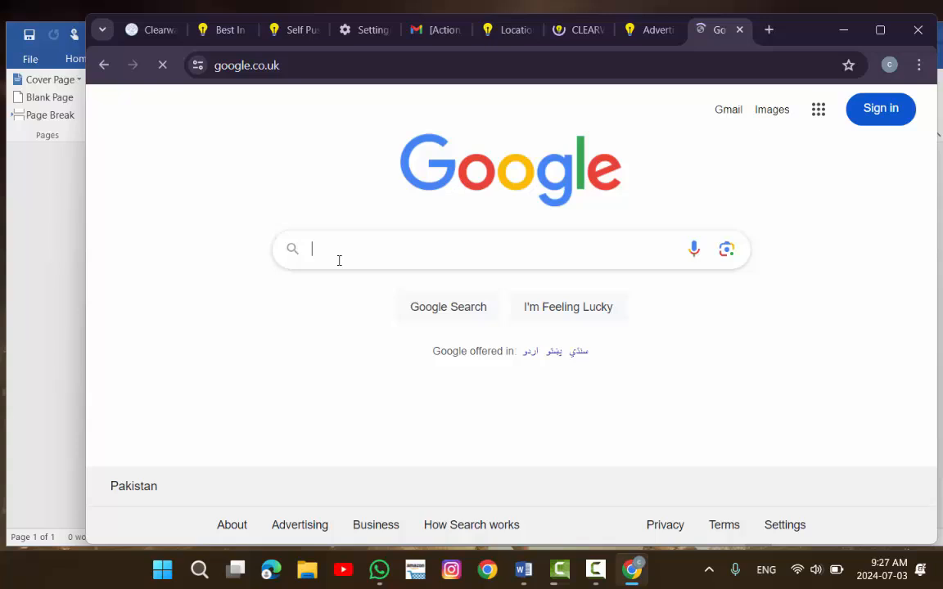
Search Google for "math paper".
click(339, 260)
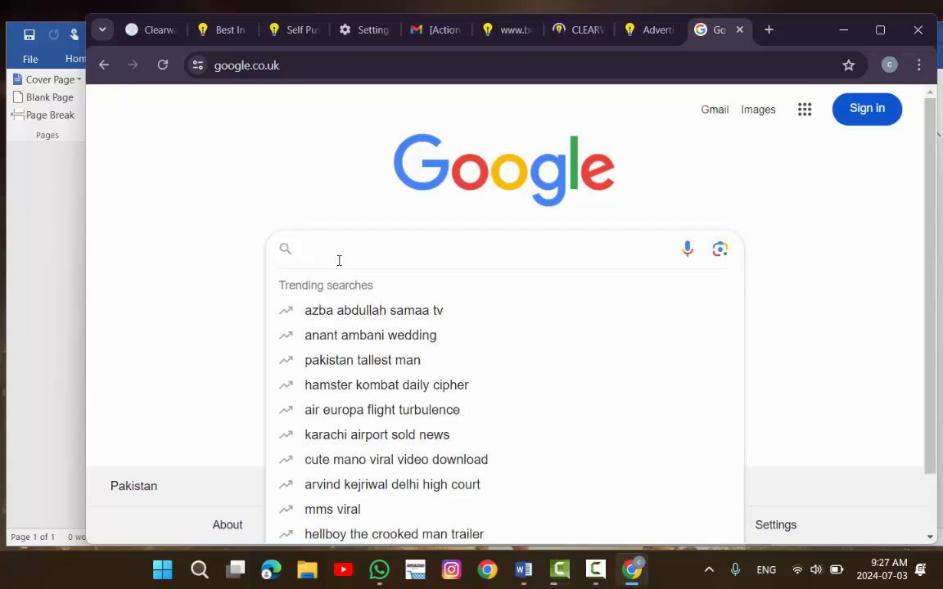
text(math )
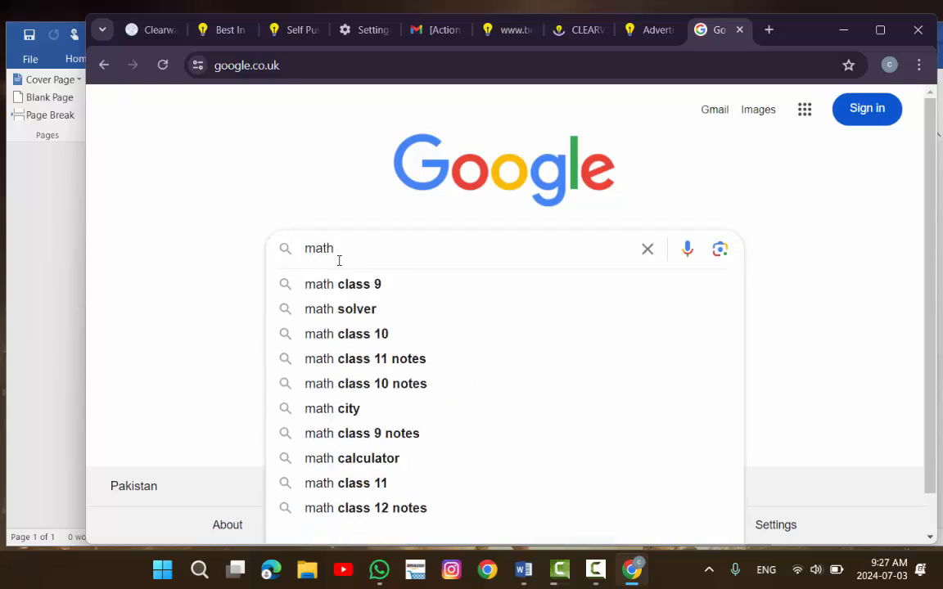
text(paper)
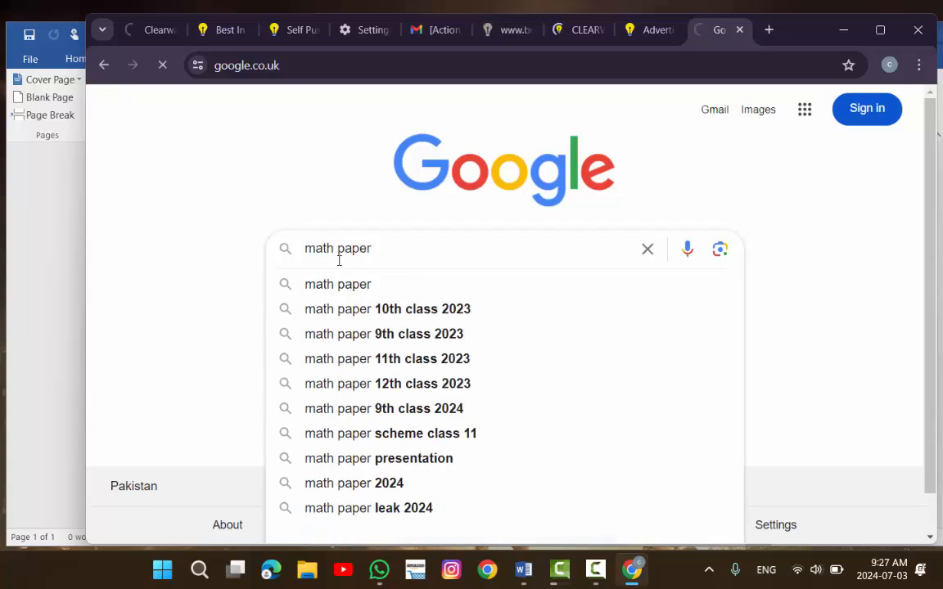
key(Return)
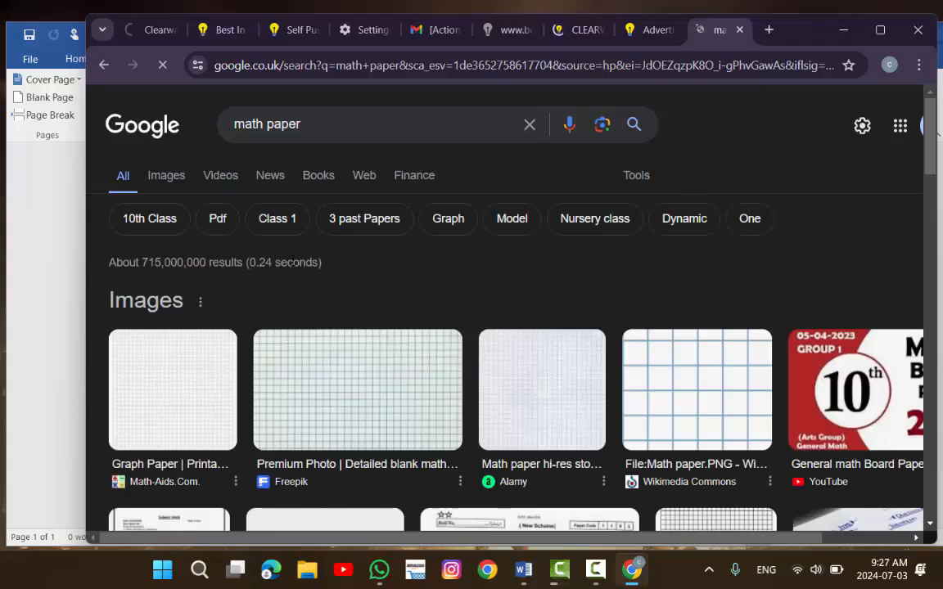
Narrow the search to 10th Class image results and preview the Adamjee Coaching Mathematics 2019 paper containing Section B.
click(160, 236)
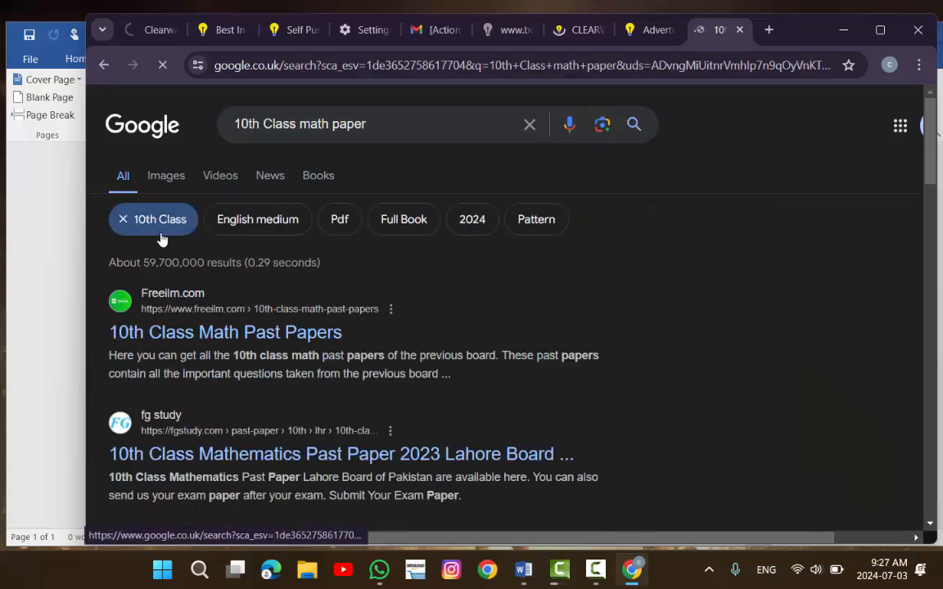
click(185, 184)
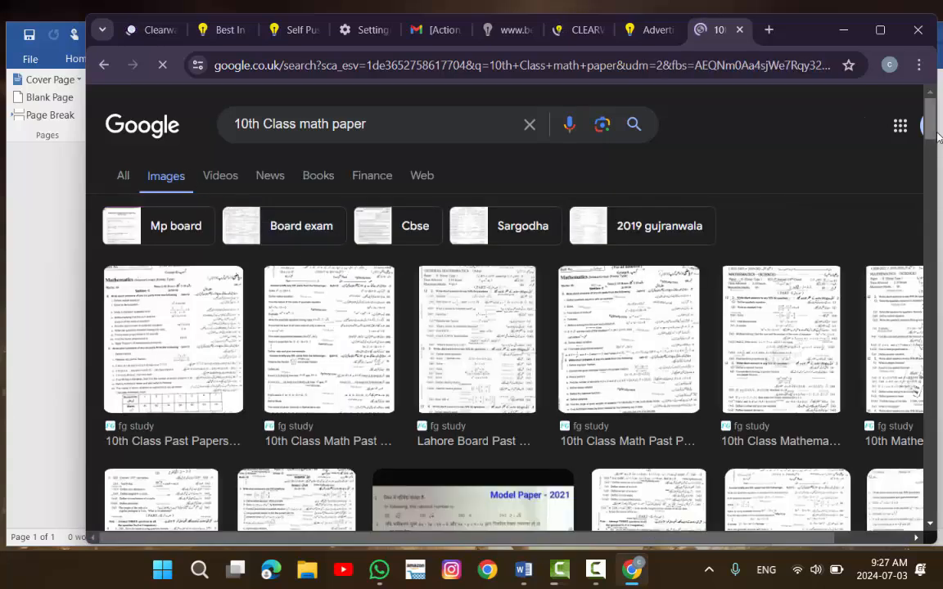
drag(937, 137, 937, 210)
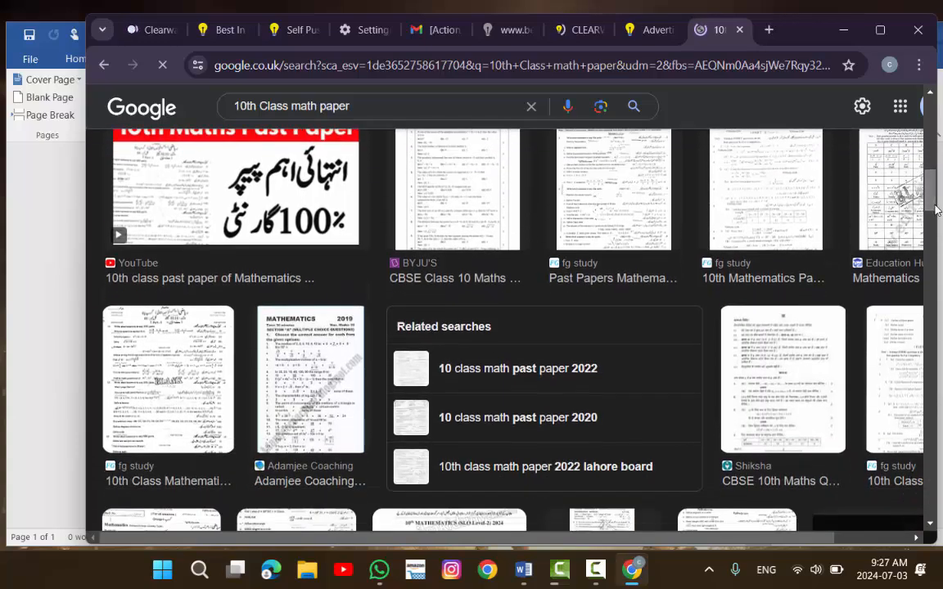
click(297, 424)
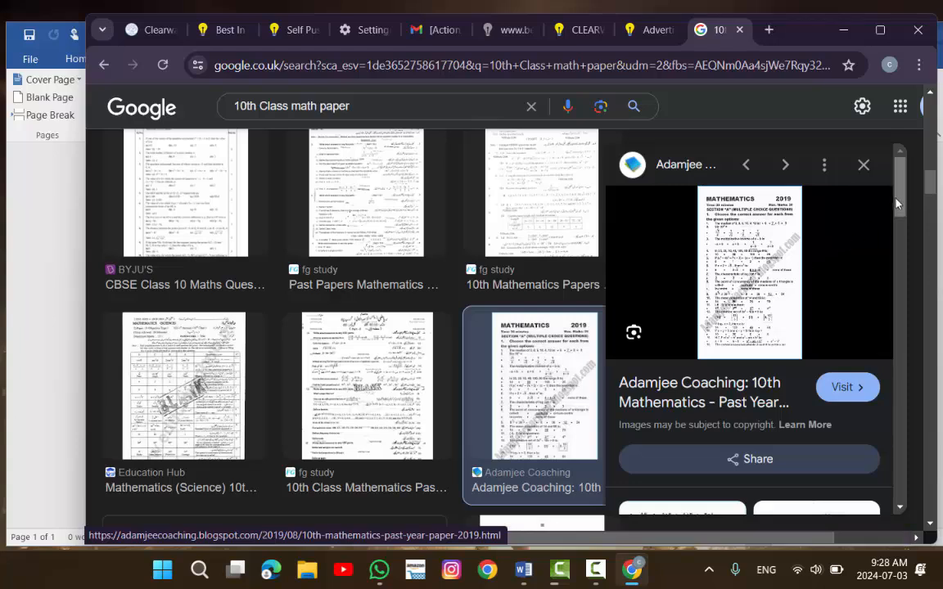
drag(897, 203, 906, 243)
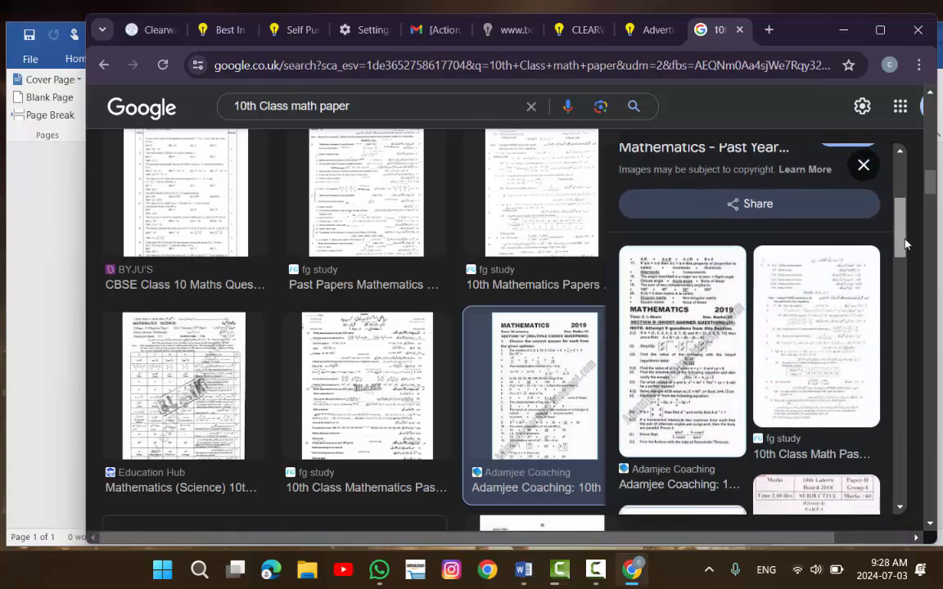
click(686, 370)
Open the previewed Section B paper image in a new tab and view it enlarged.
right_click(731, 312)
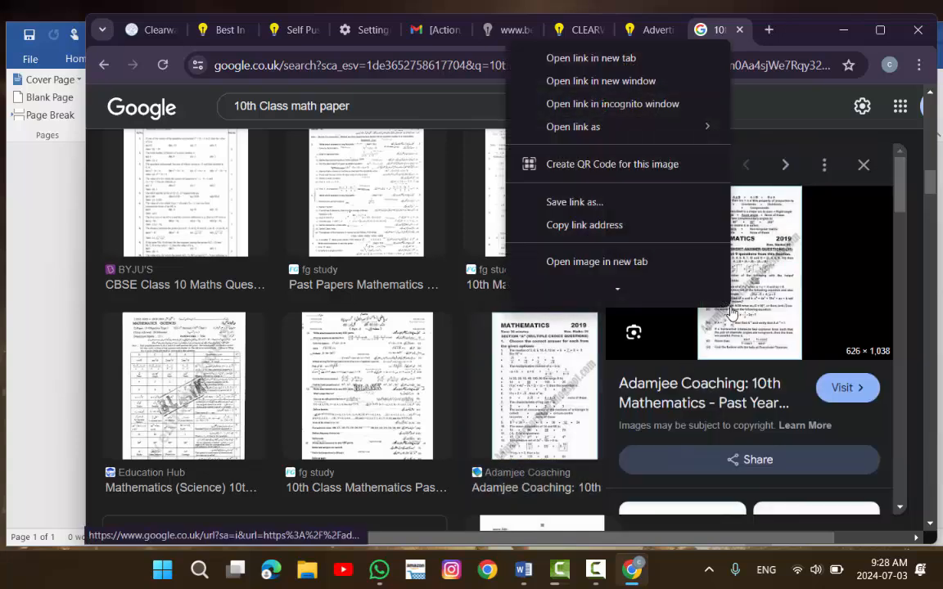
scroll(635, 225, down, 1)
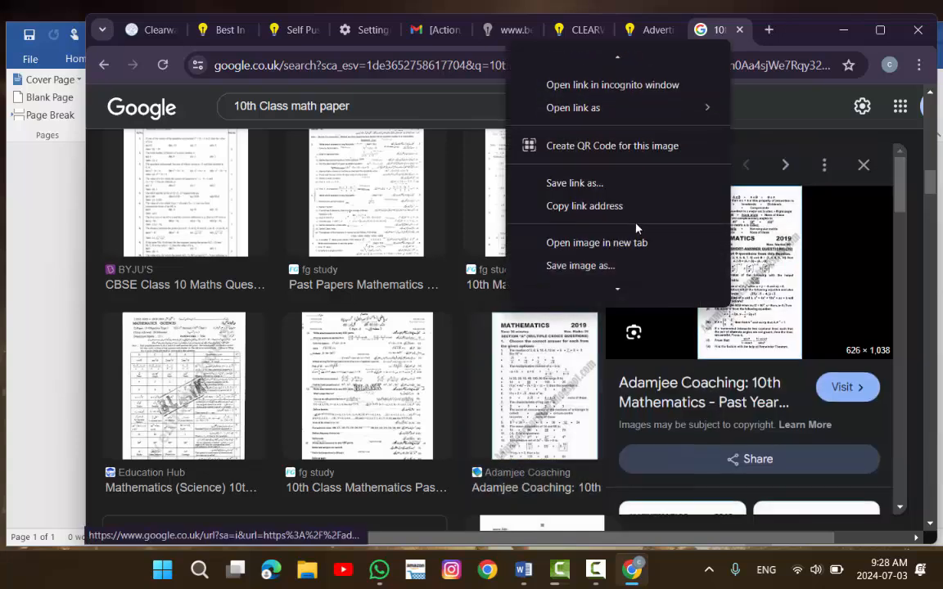
click(585, 243)
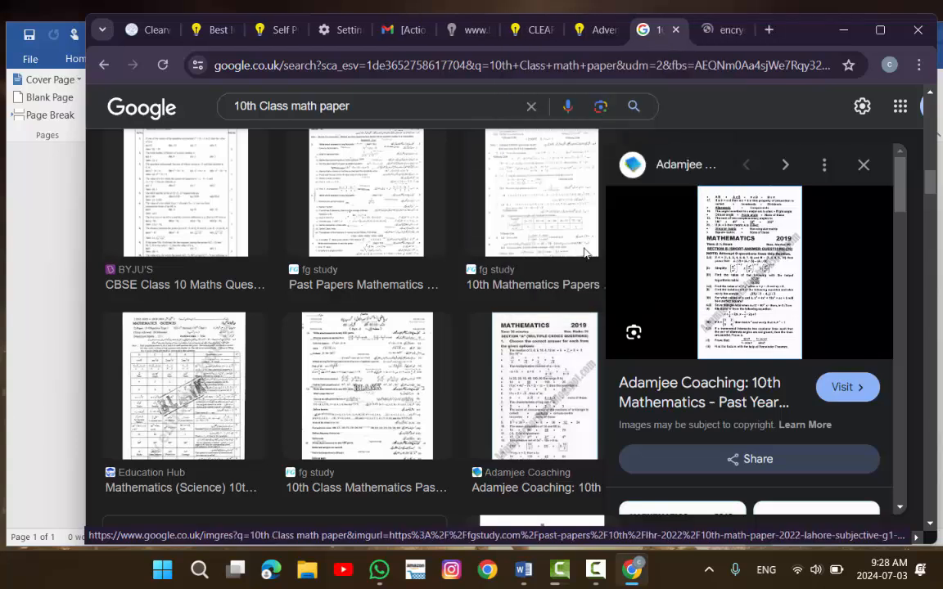
click(710, 46)
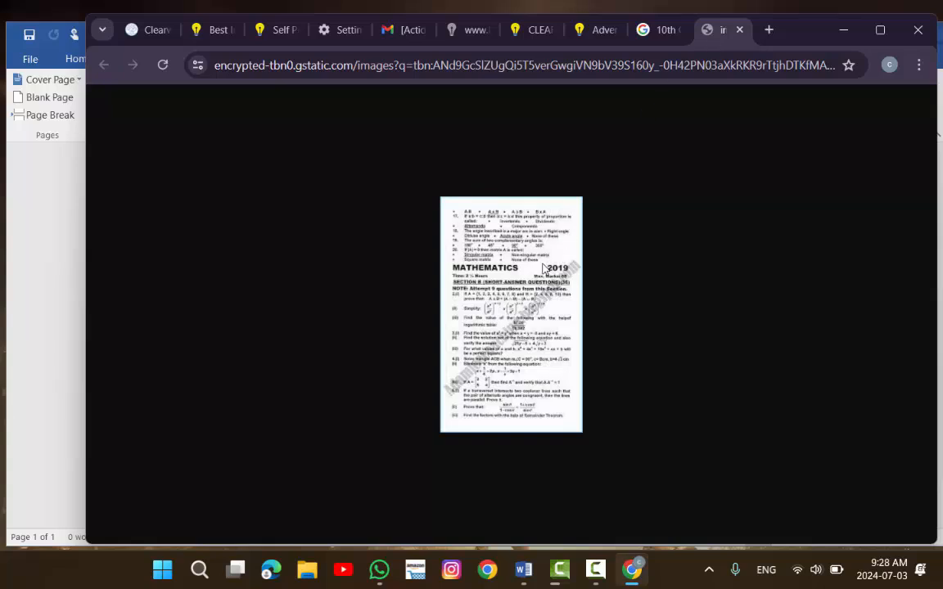
click(462, 257)
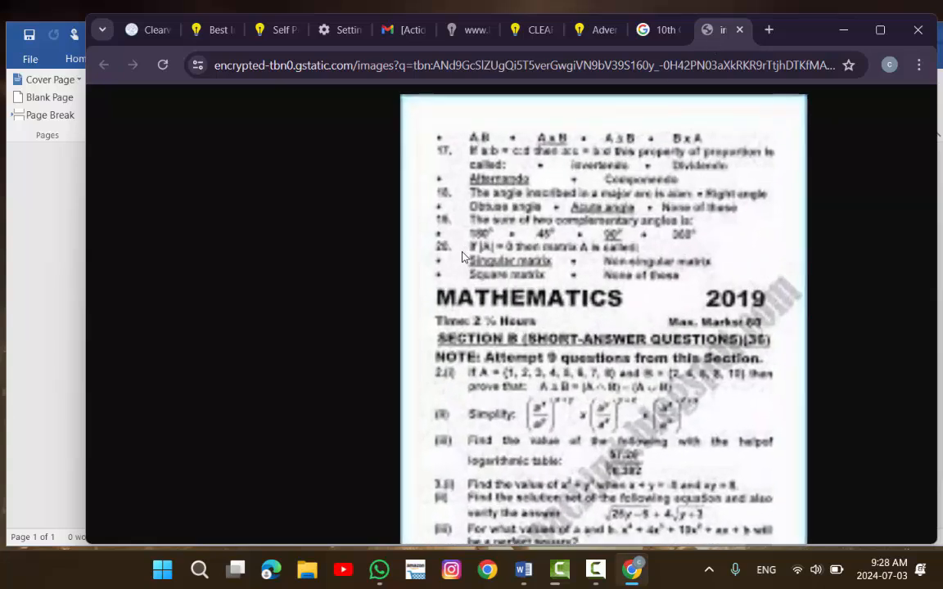
click(704, 267)
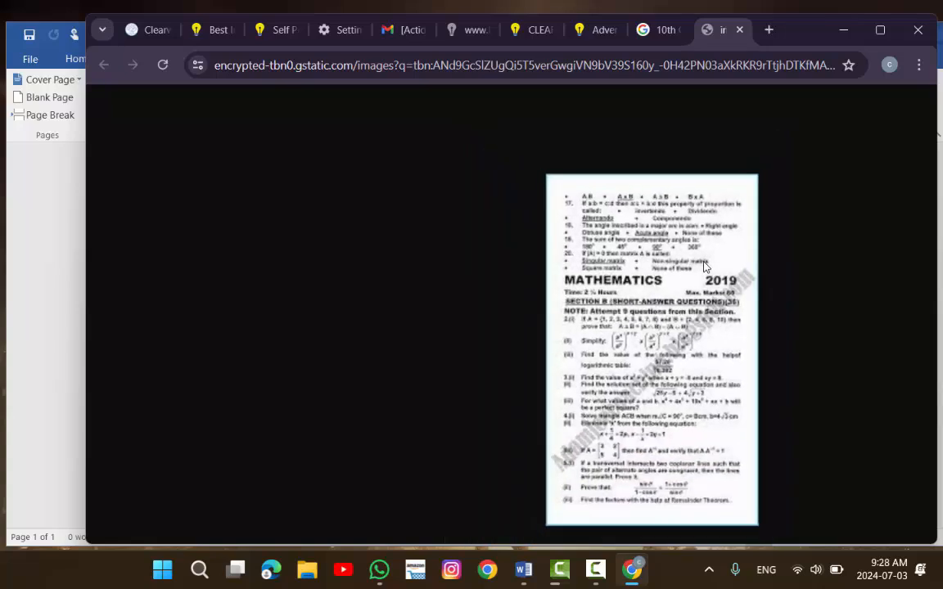
Visit the Adamjee Coaching source page from the image results and look through the Mathematics 2019 paper's multiple choice questions.
click(663, 31)
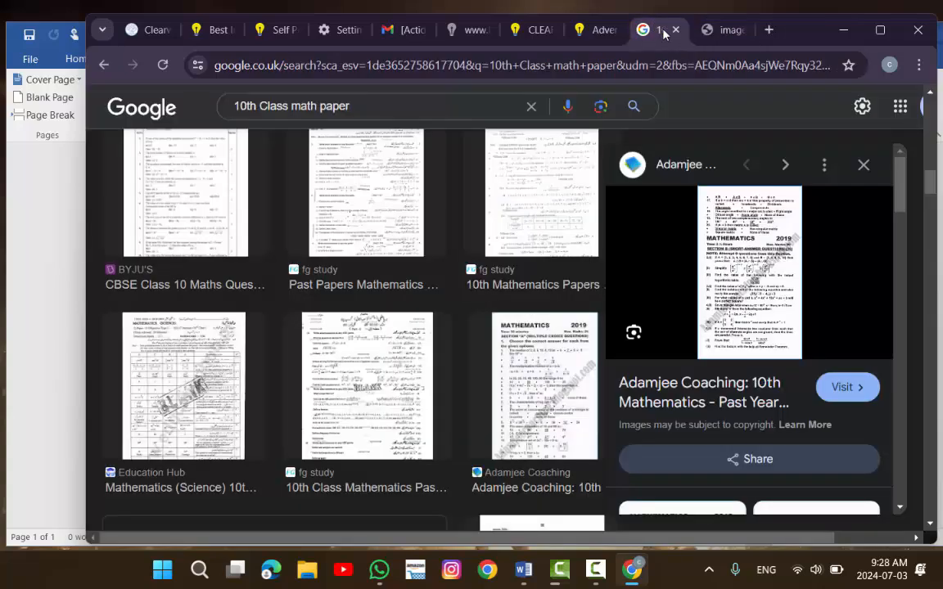
click(846, 387)
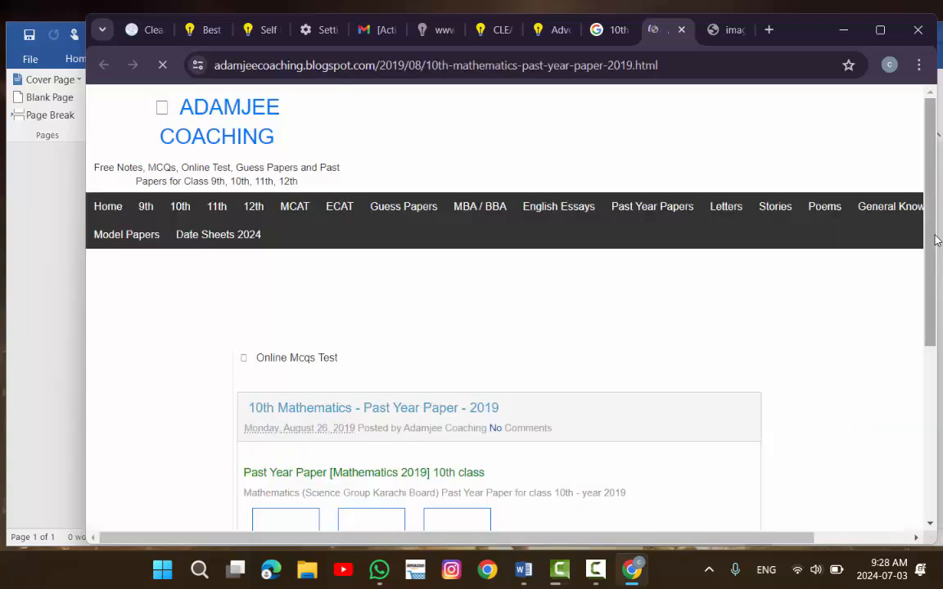
drag(932, 236, 926, 247)
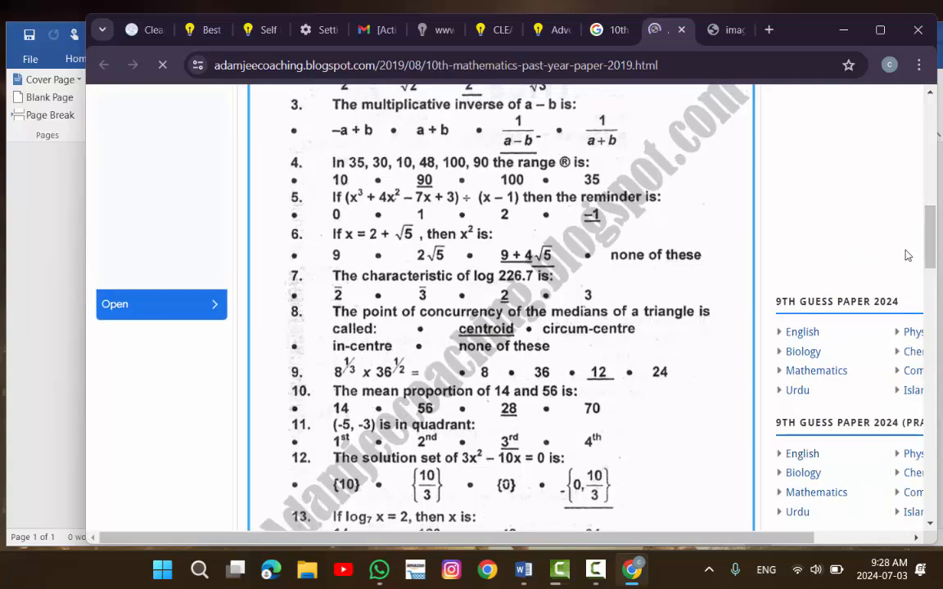
drag(934, 245, 939, 216)
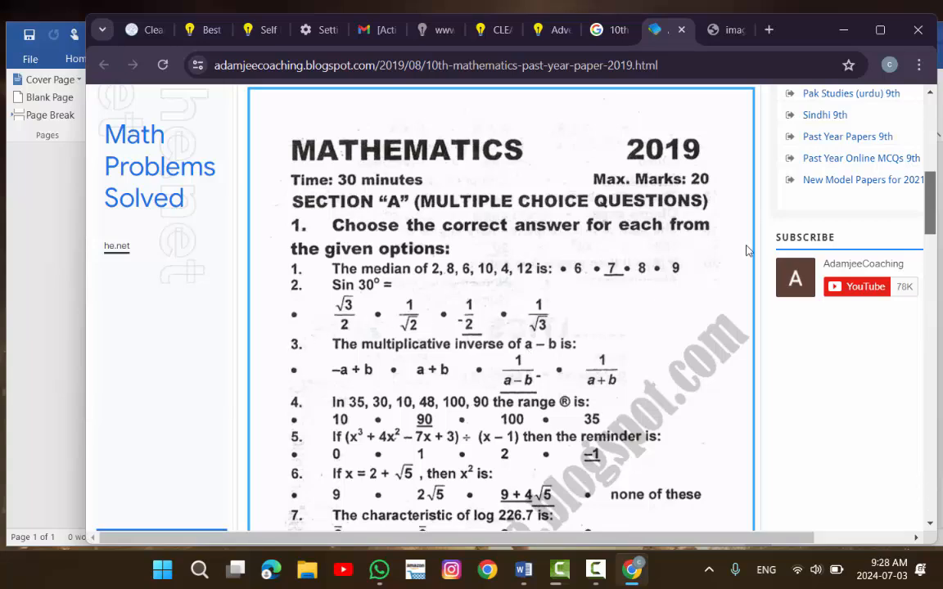
drag(932, 205, 932, 281)
drag(931, 296, 925, 238)
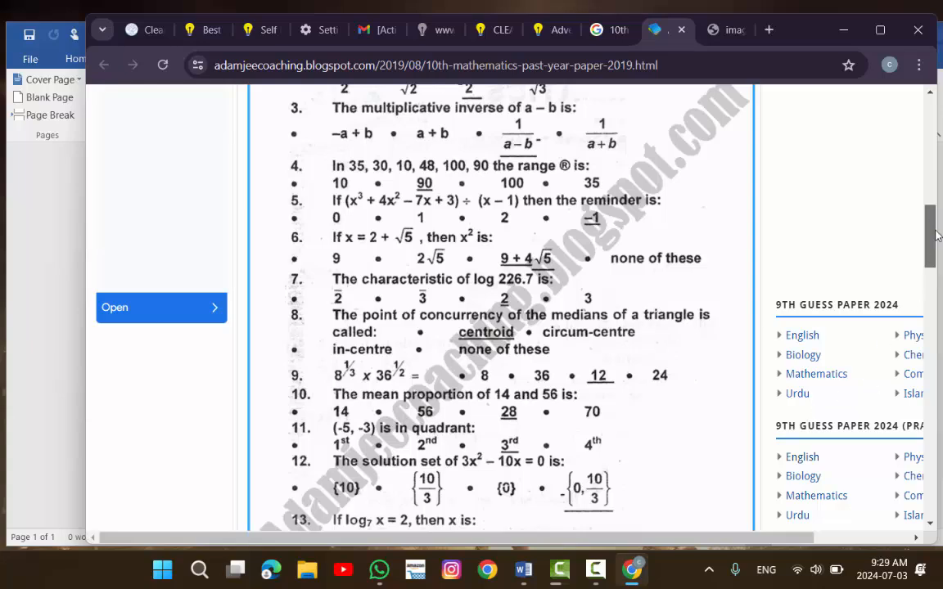
Examine the second page of the Mathematics 2019 paper, including its Section B questions, and return to the first page.
scroll(471, 195, up, 5)
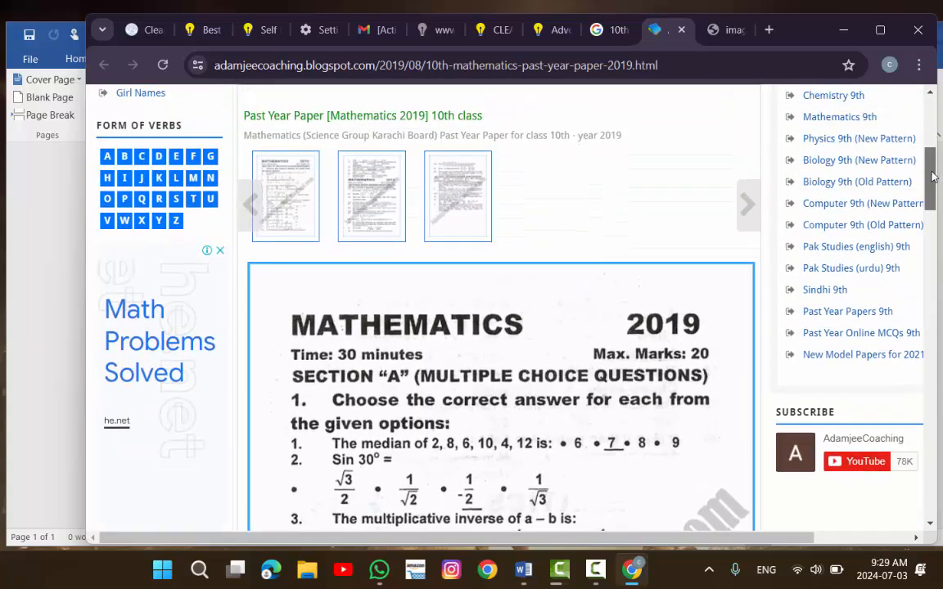
click(347, 193)
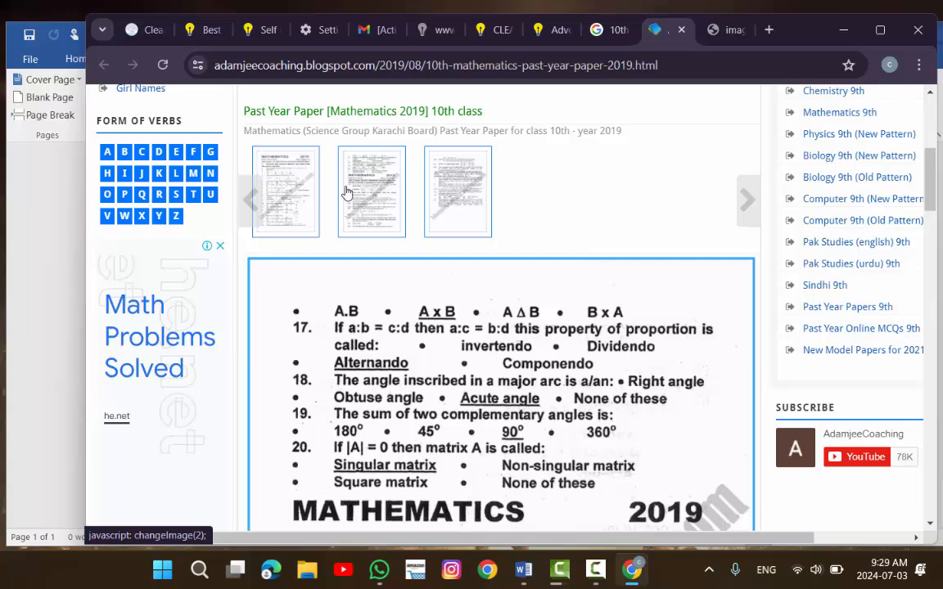
scroll(939, 211, down, 3)
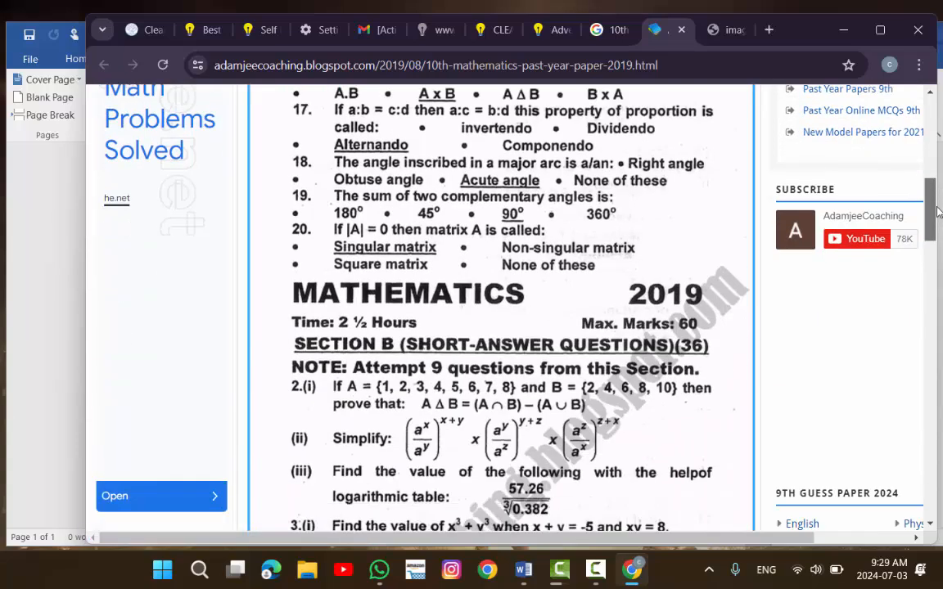
mouse_move(938, 211)
mouse_down()
mouse_move(939, 238)
mouse_move(937, 225)
mouse_up()
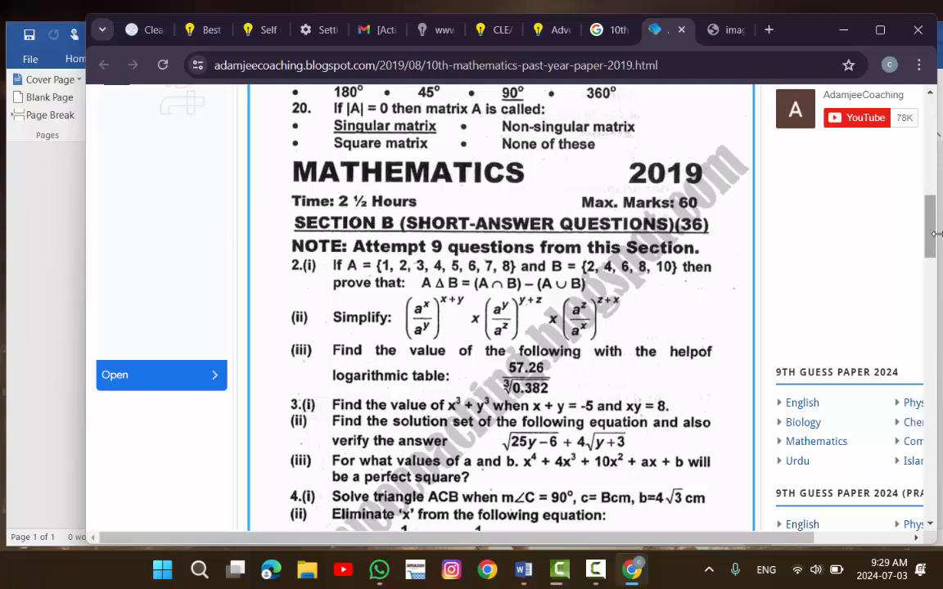
drag(928, 236, 927, 234)
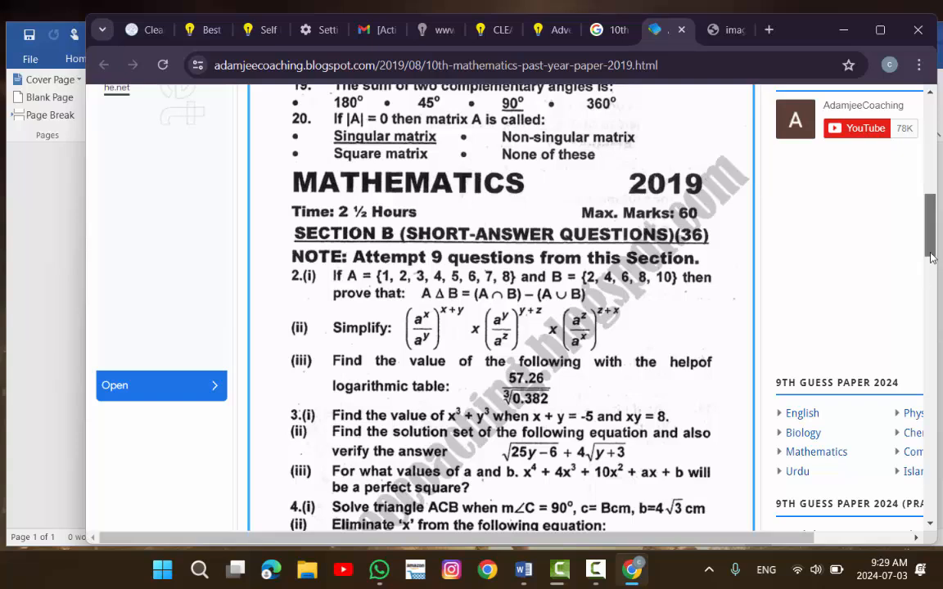
drag(931, 258, 934, 219)
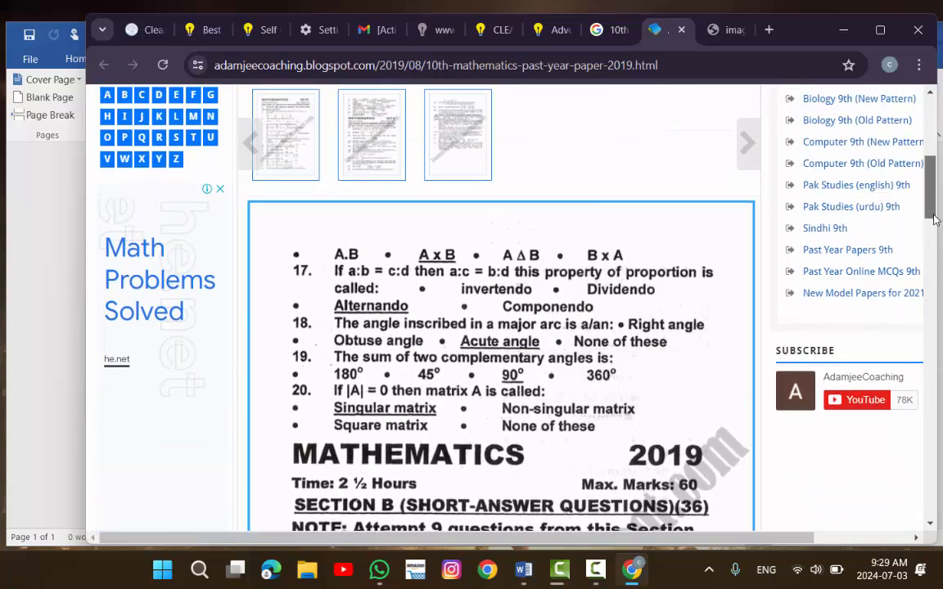
click(309, 152)
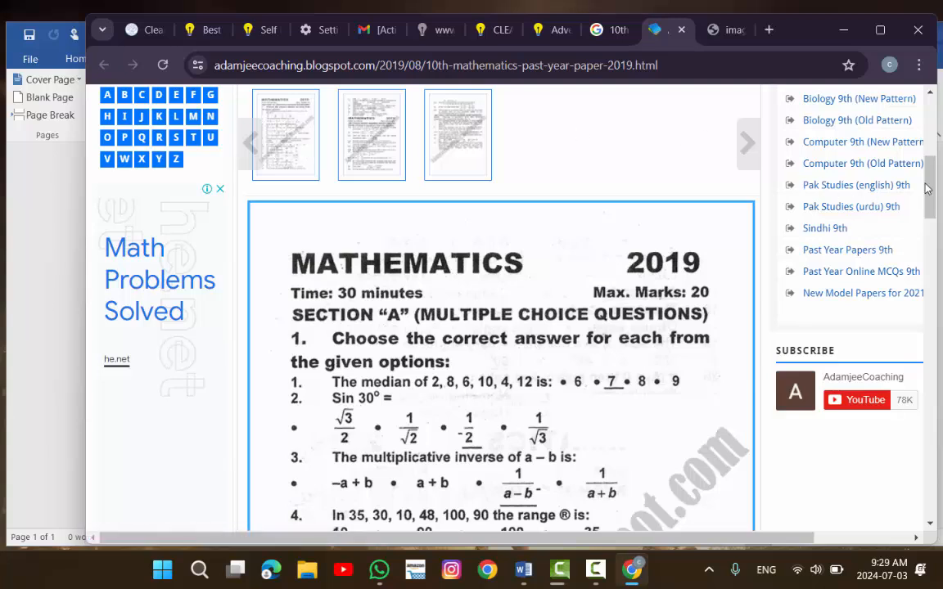
scroll(835, 169, up, 1)
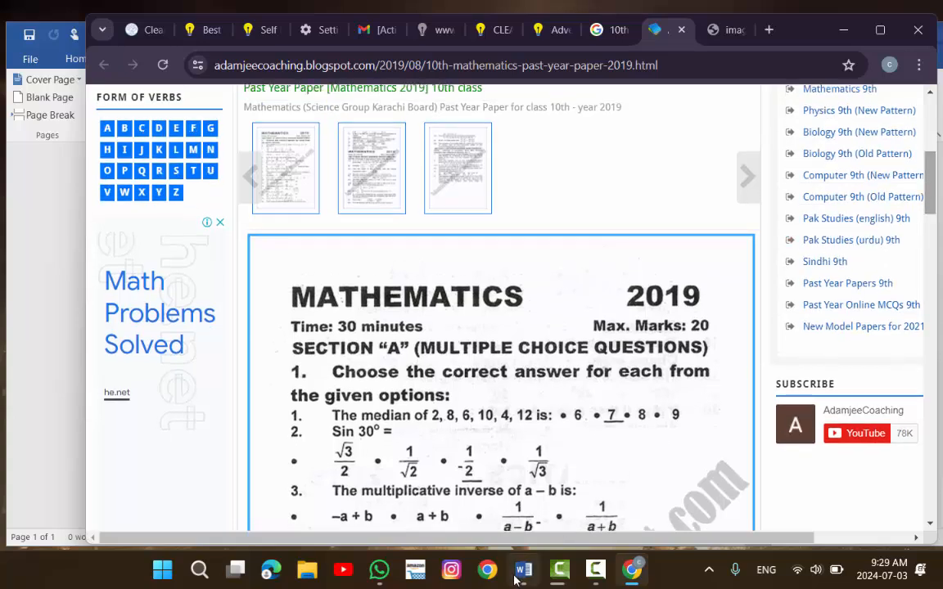
Switch to the blank Word document and review the available paper sizes and margin presets.
click(522, 570)
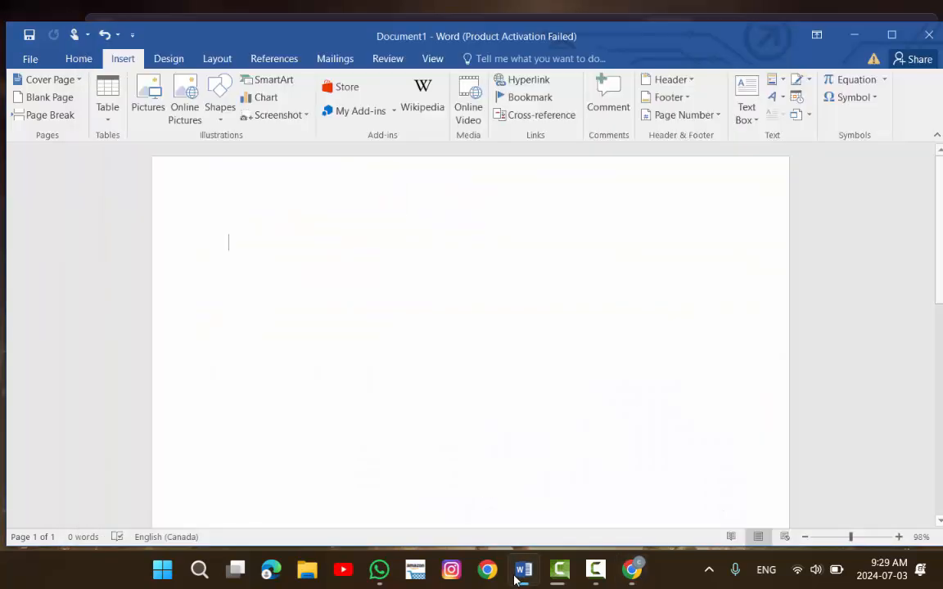
click(635, 570)
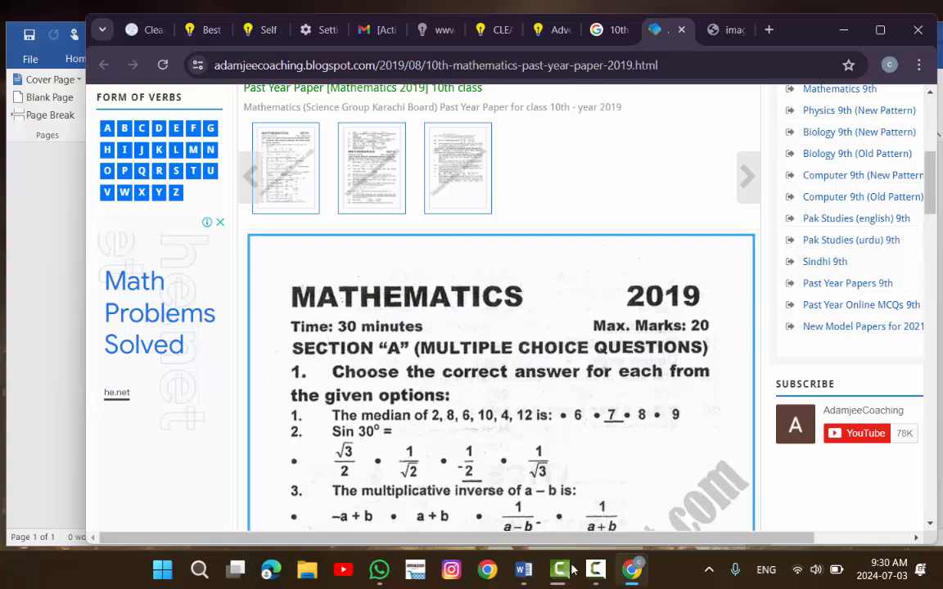
click(523, 569)
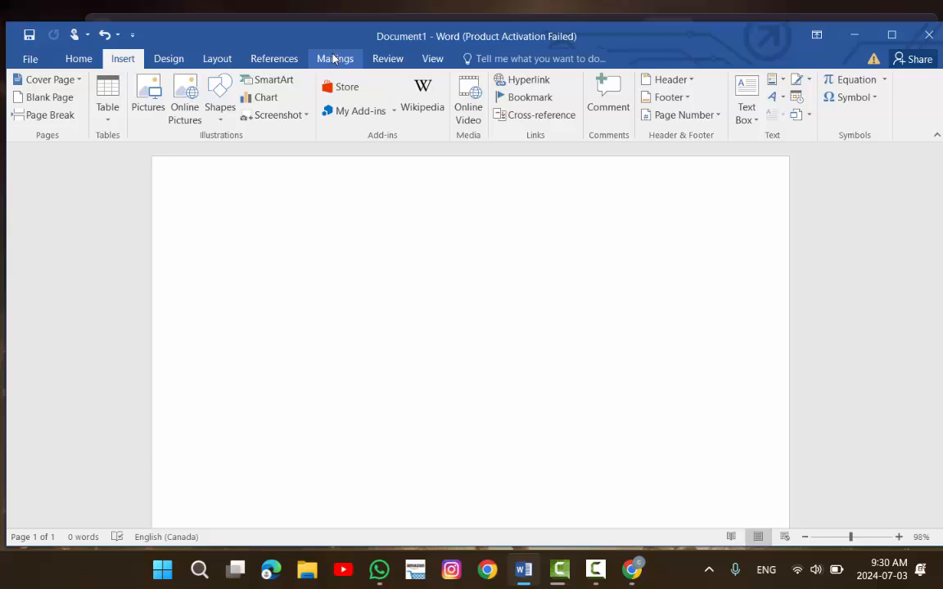
click(73, 58)
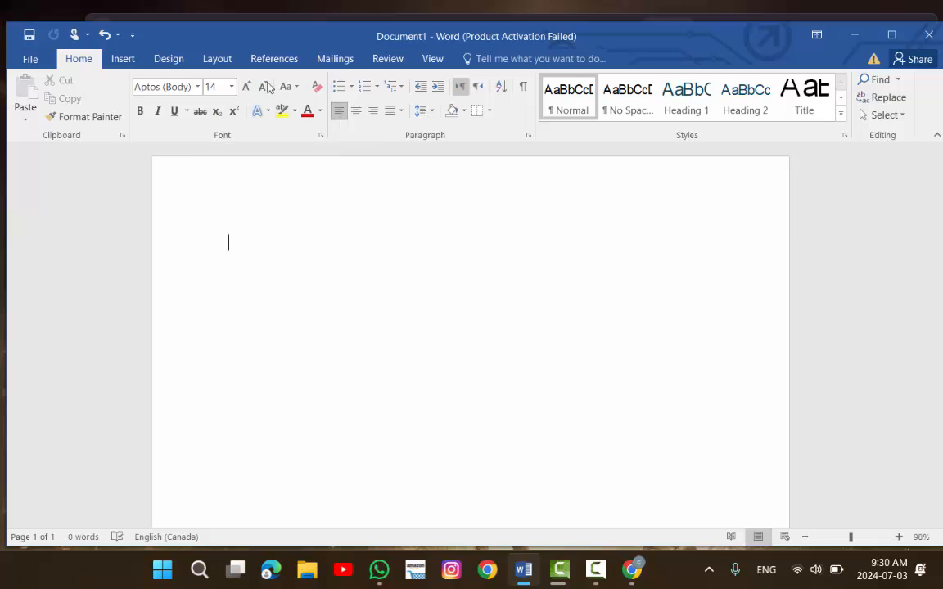
click(217, 60)
click(115, 92)
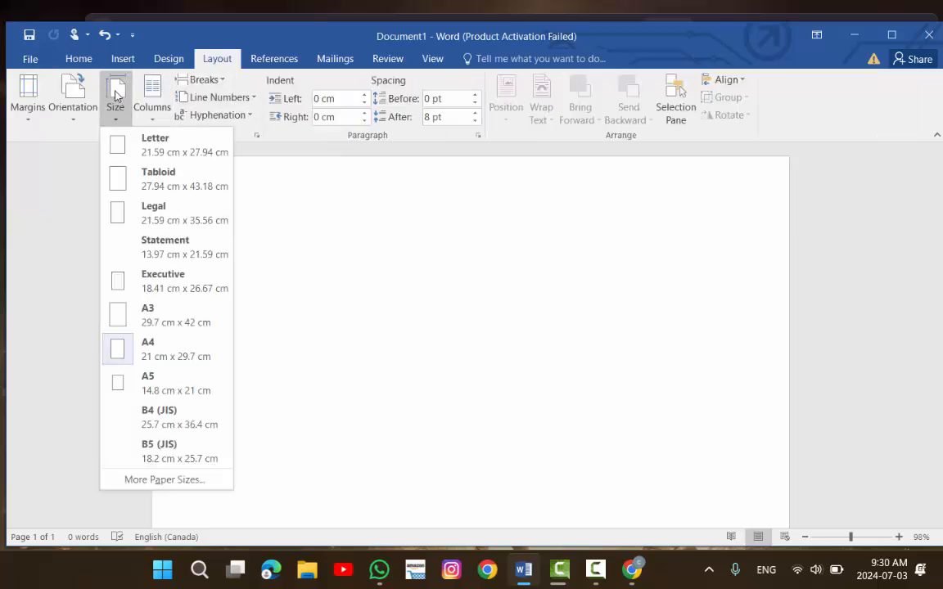
click(79, 104)
click(30, 104)
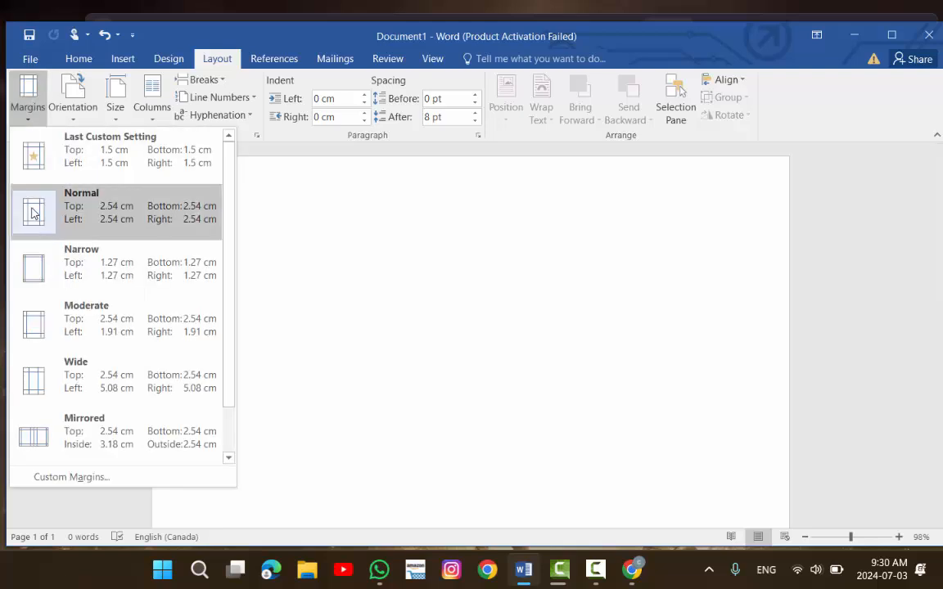
click(325, 237)
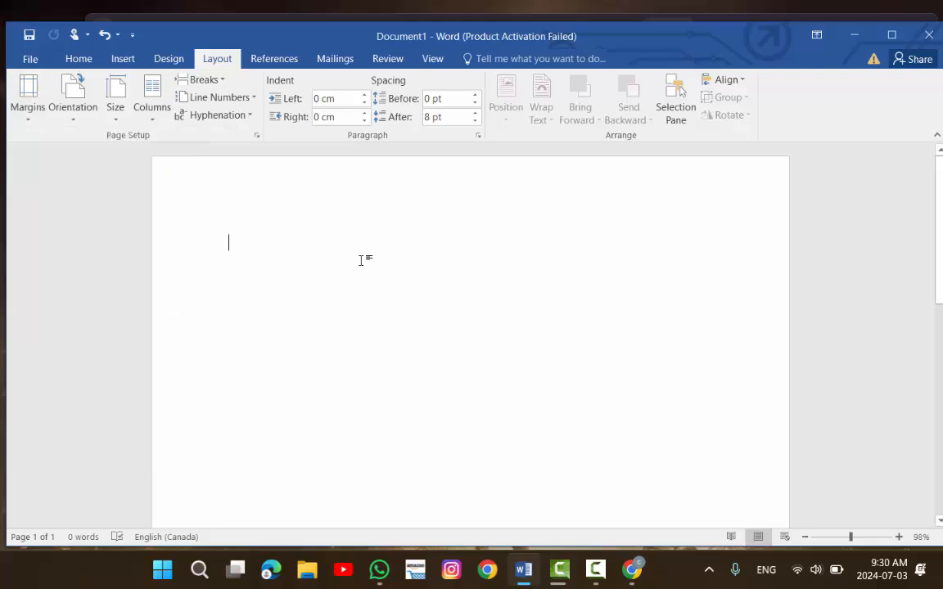
Enter the title MATHEMATIC 2019, start a new line, and check the header of the reference paper in Chrome.
click(77, 58)
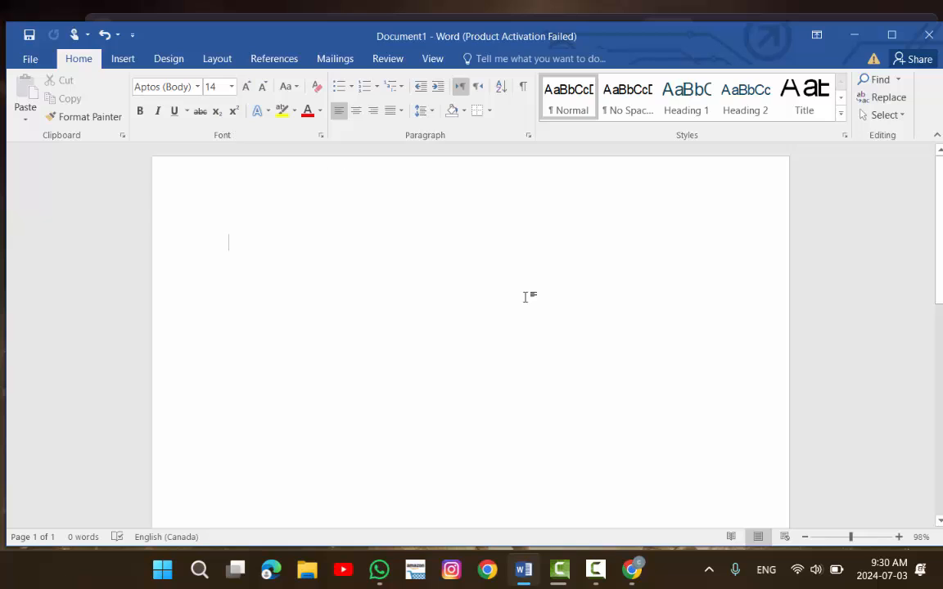
text(MATH)
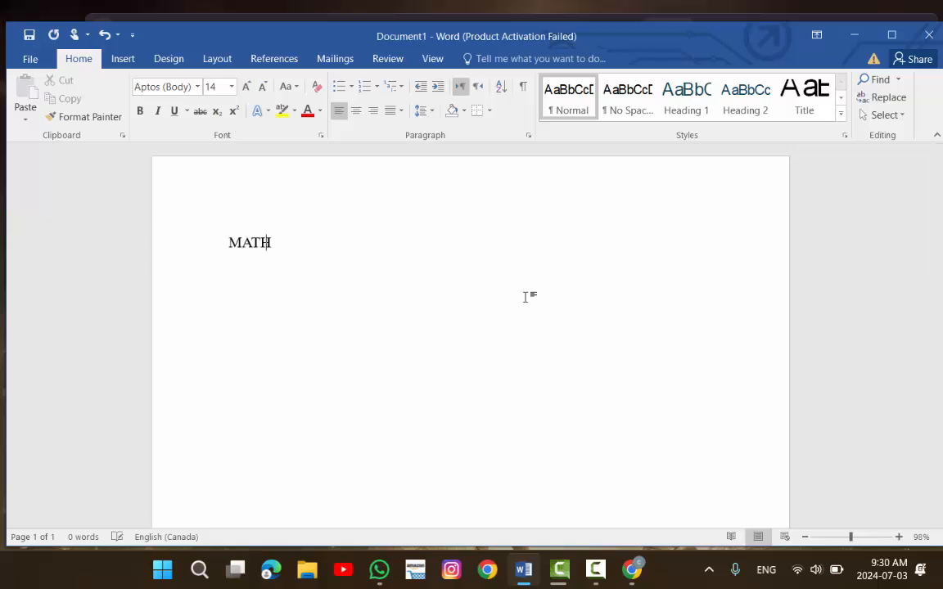
text(EMAT)
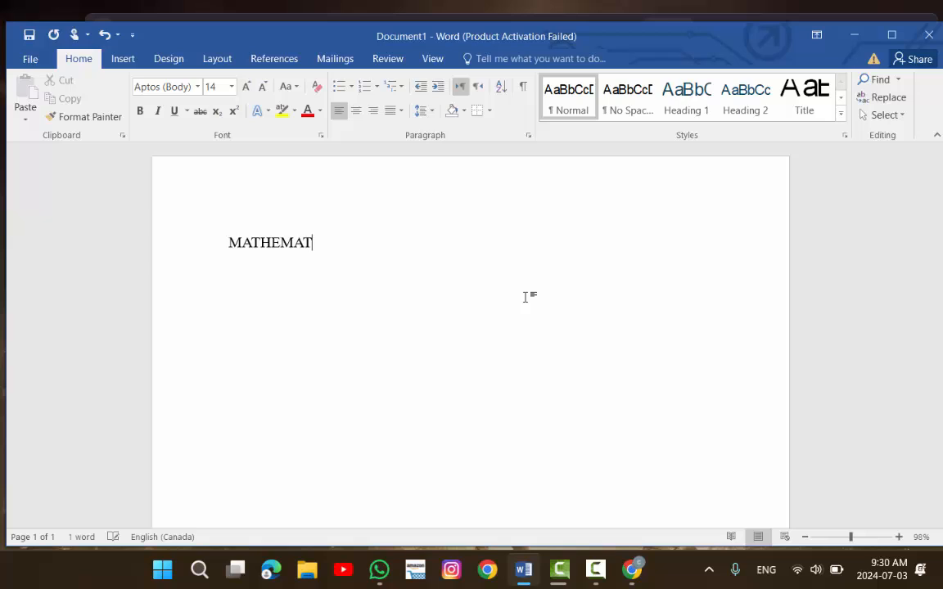
text(IC 2019)
key(Return)
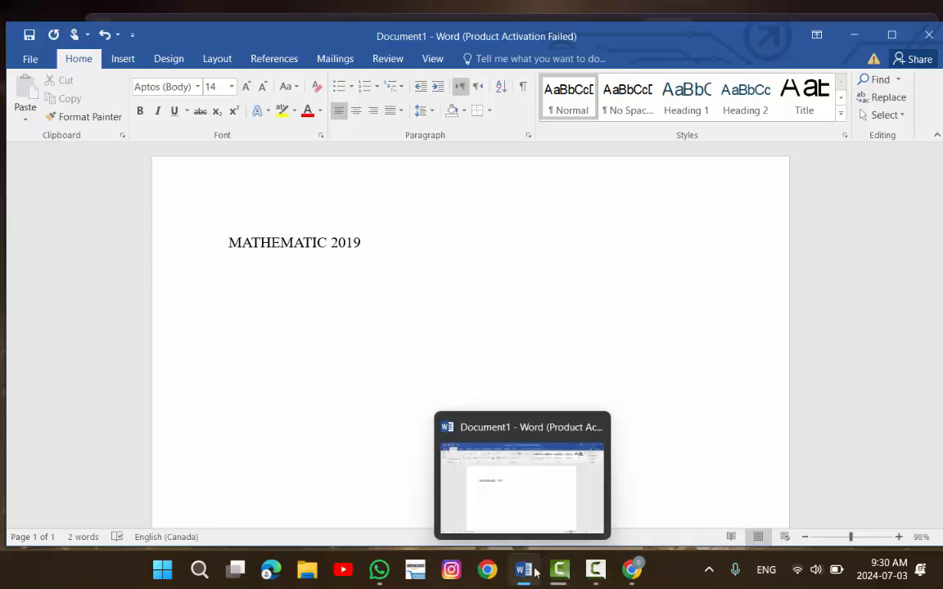
click(631, 570)
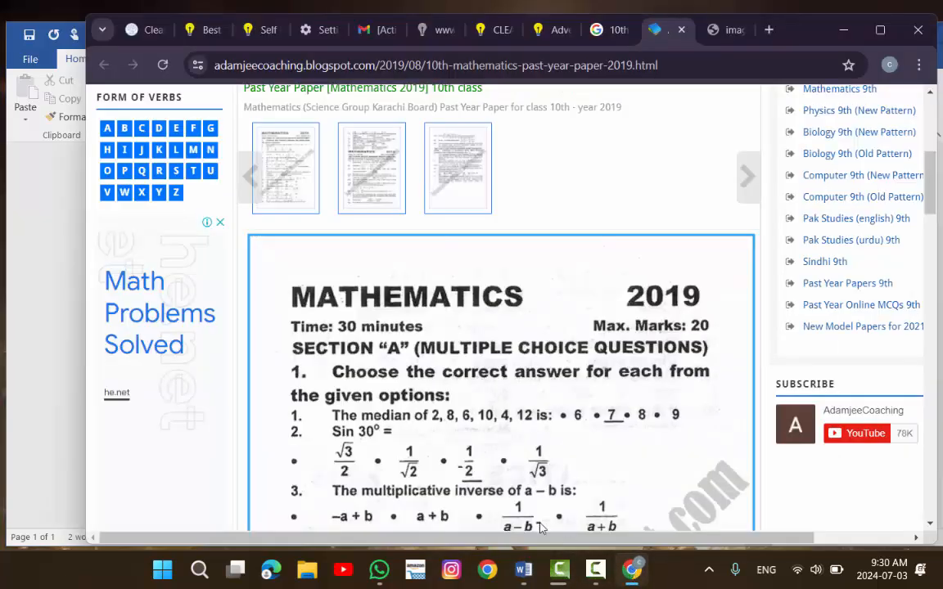
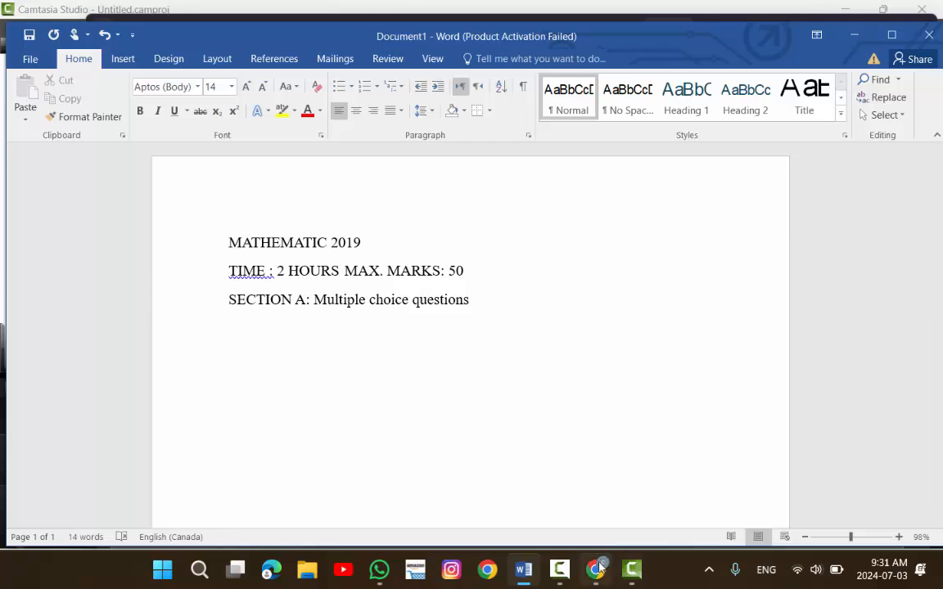
Using the reference paper, start a numbered list in Word below the Section A line with "Choose the correct answer." as item 1.
click(596, 569)
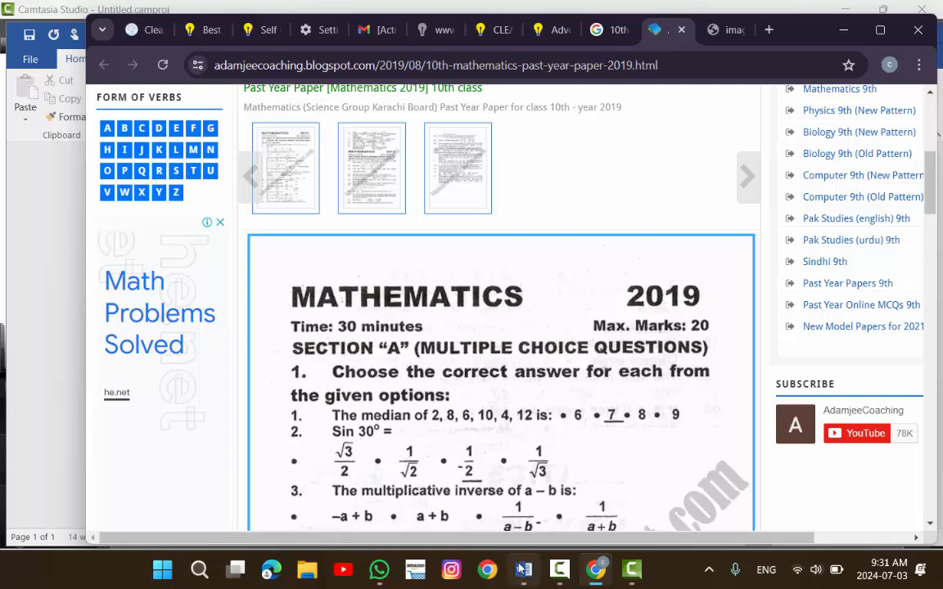
key(alt+Tab)
text(1.)
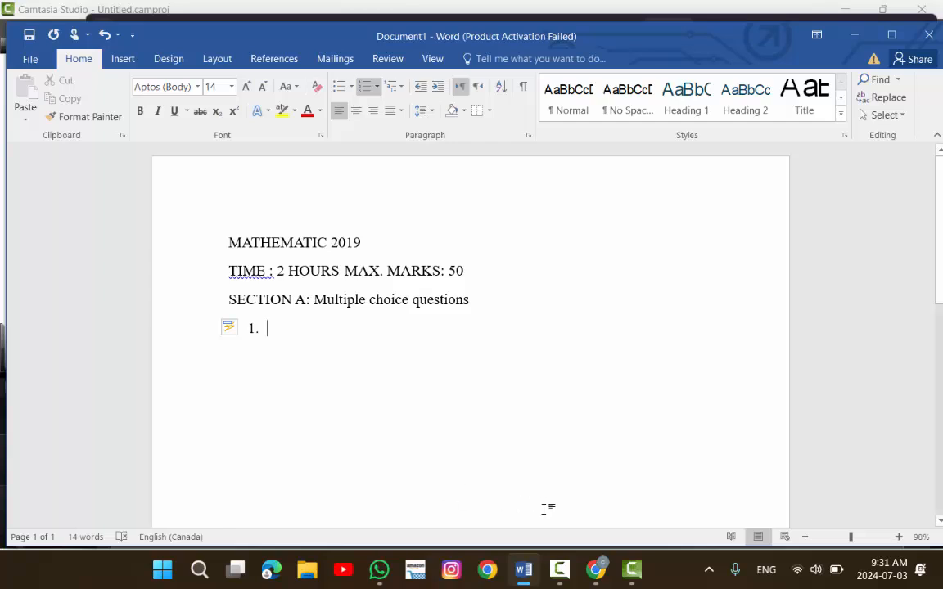
click(606, 564)
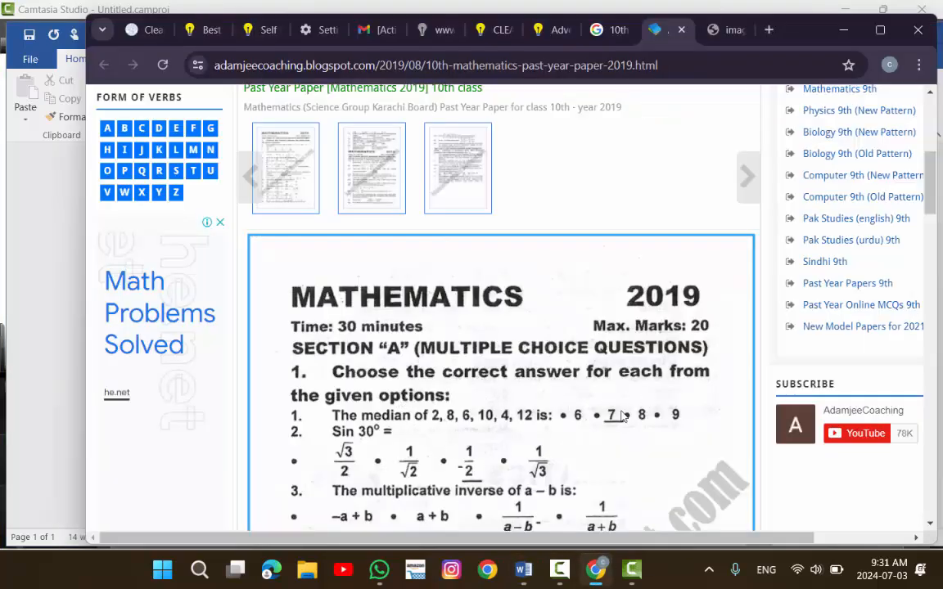
click(528, 569)
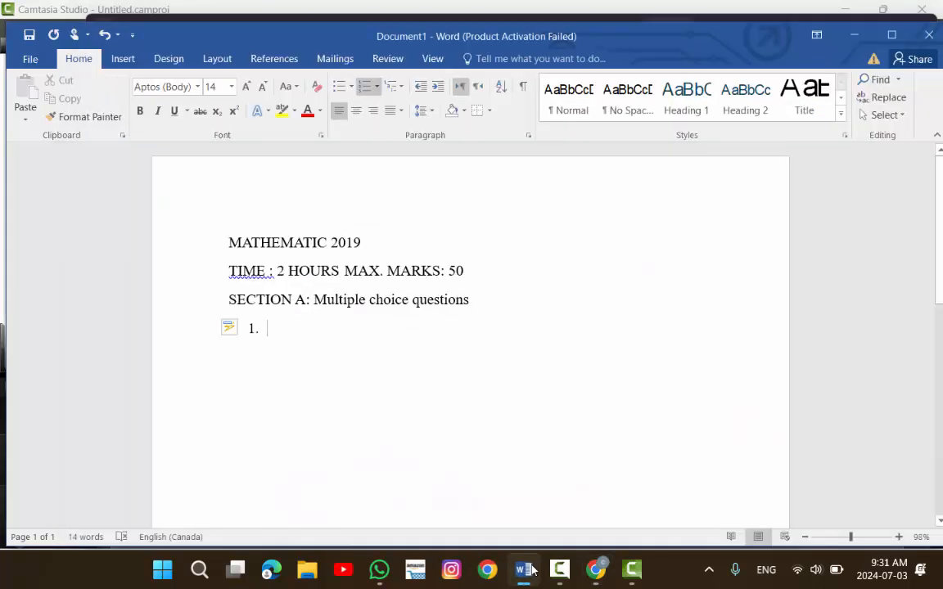
text(choo)
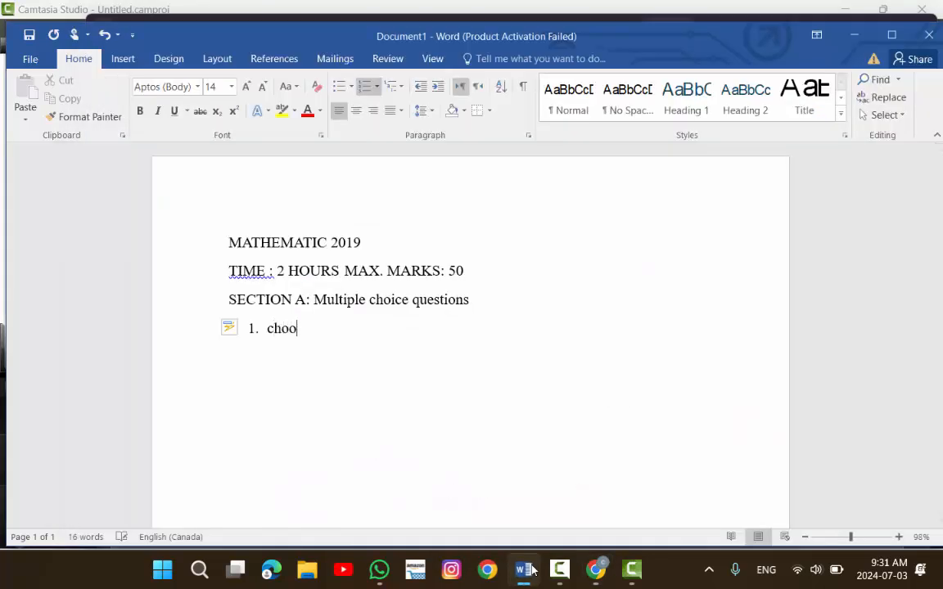
text(se the cor)
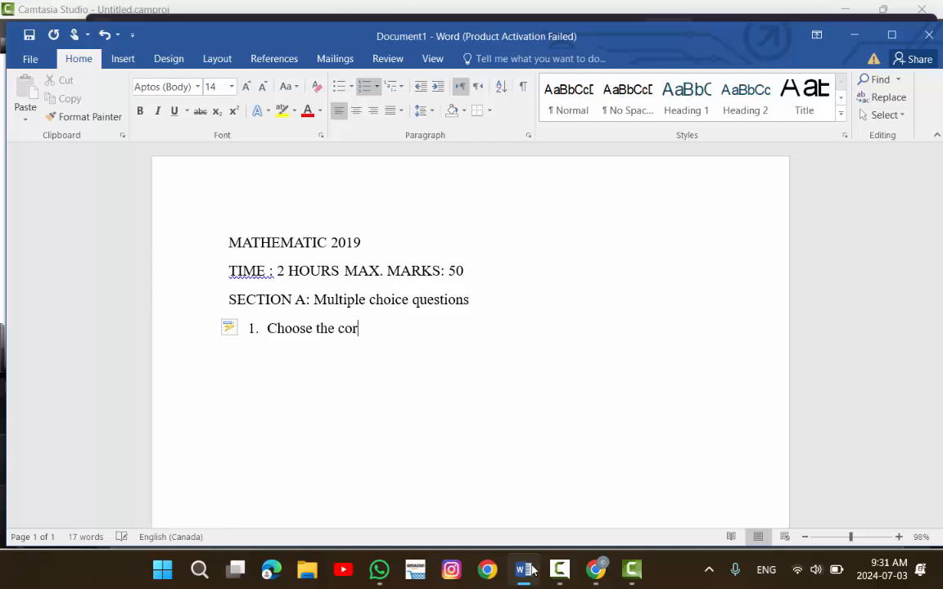
text(rect answer)
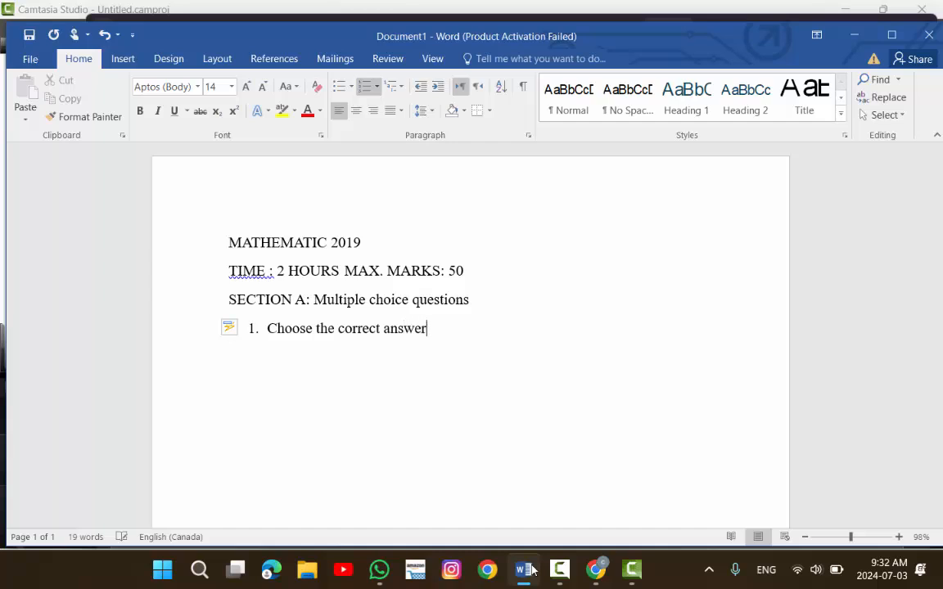
text(.)
key(Return)
Replace the empty second list item in Word with a Roman-numeral item i., consulting the paper's first questions in Chrome.
click(597, 573)
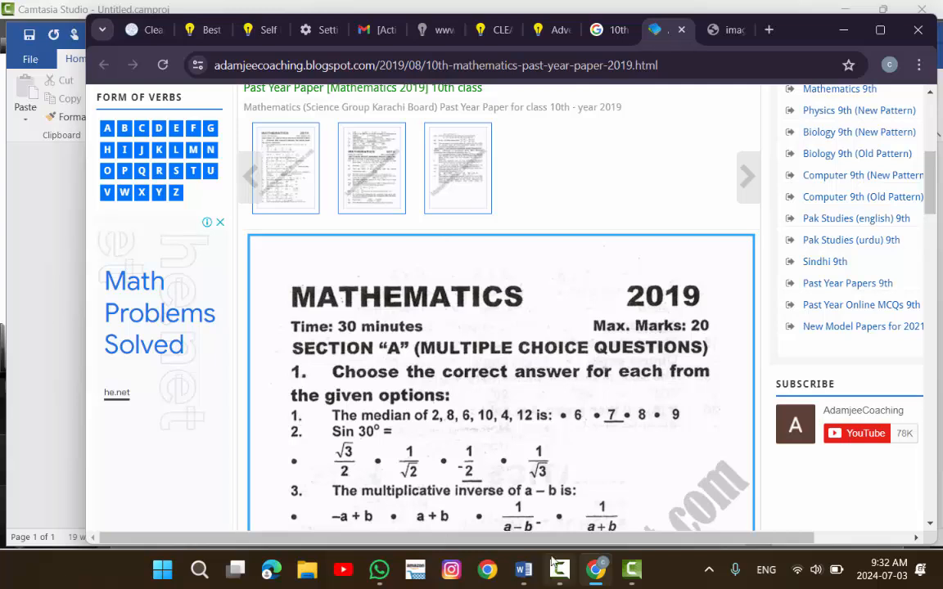
click(525, 571)
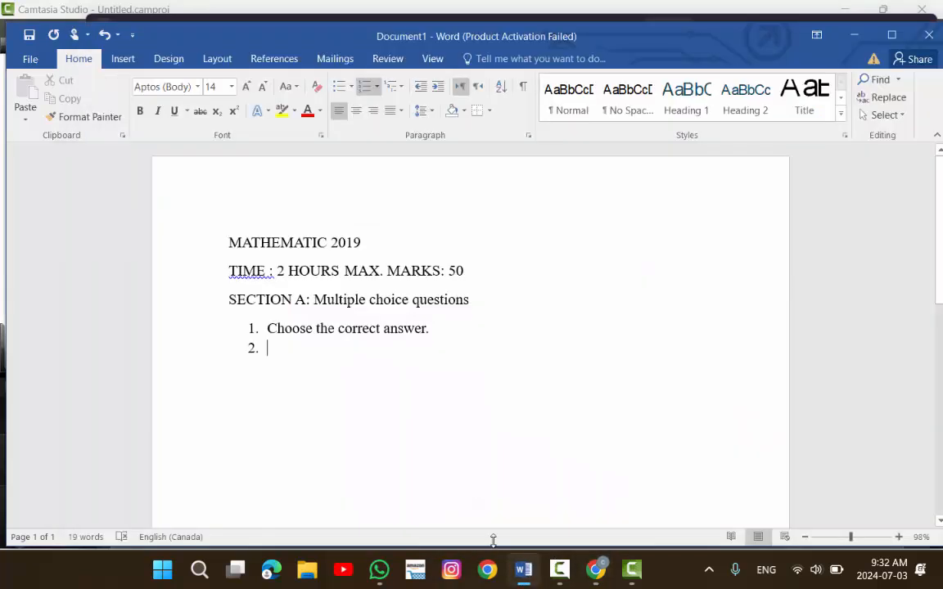
key(BackSpace)
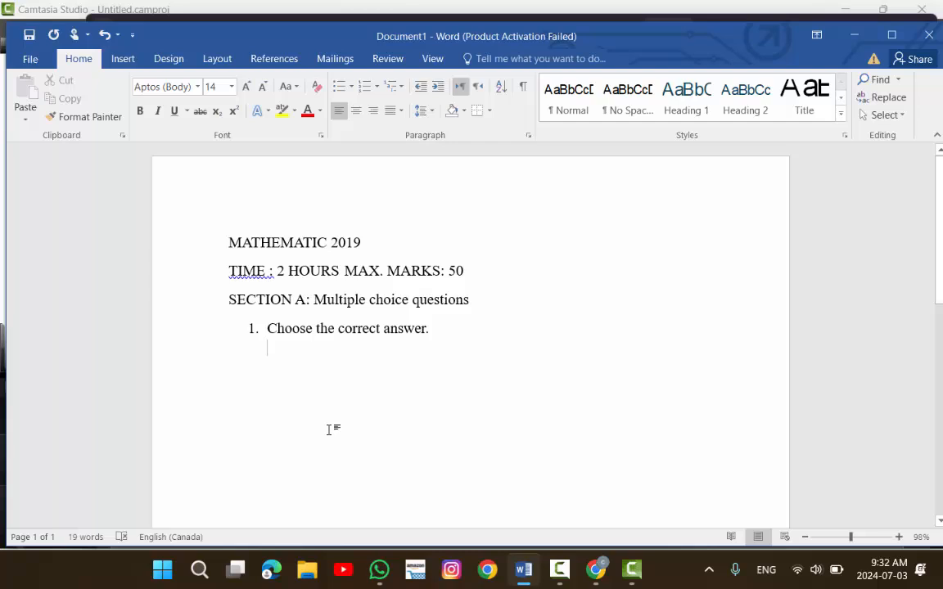
key(BackSpace)
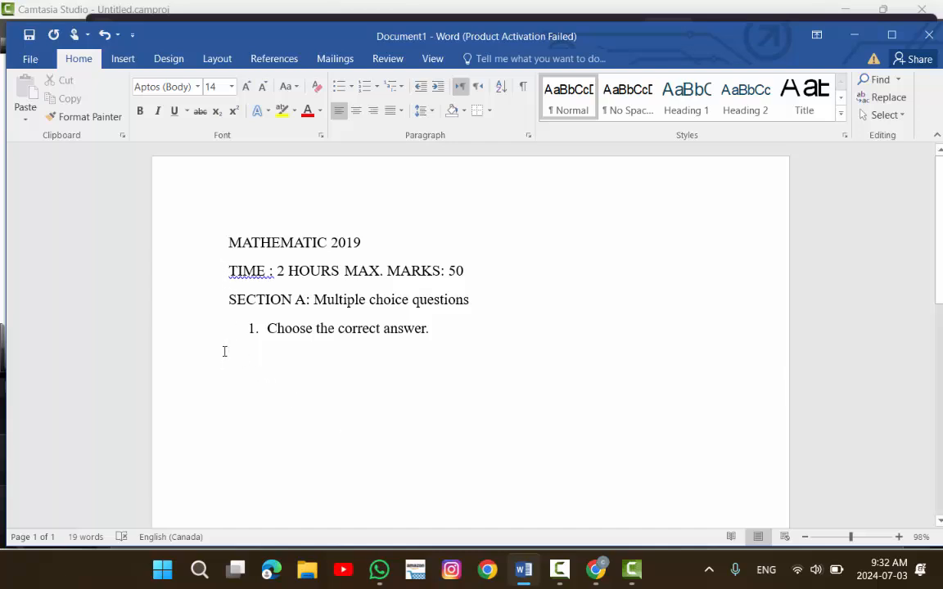
key(BackSpace)
text(i.)
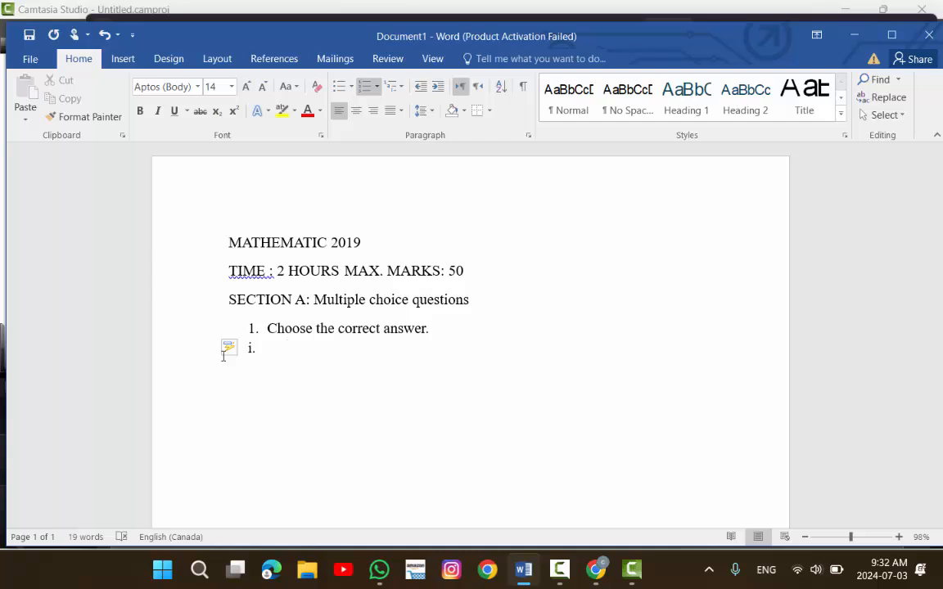
click(524, 569)
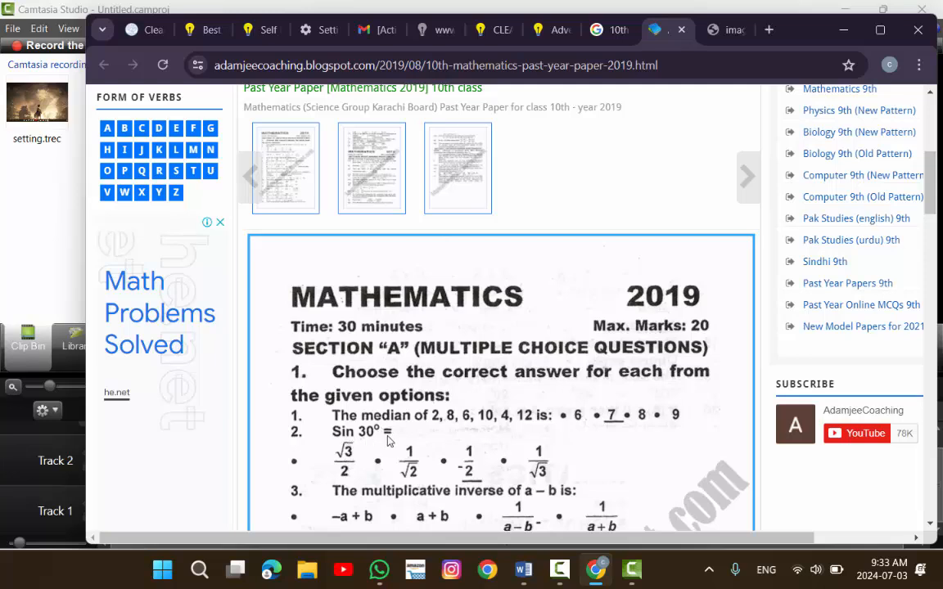
click(524, 569)
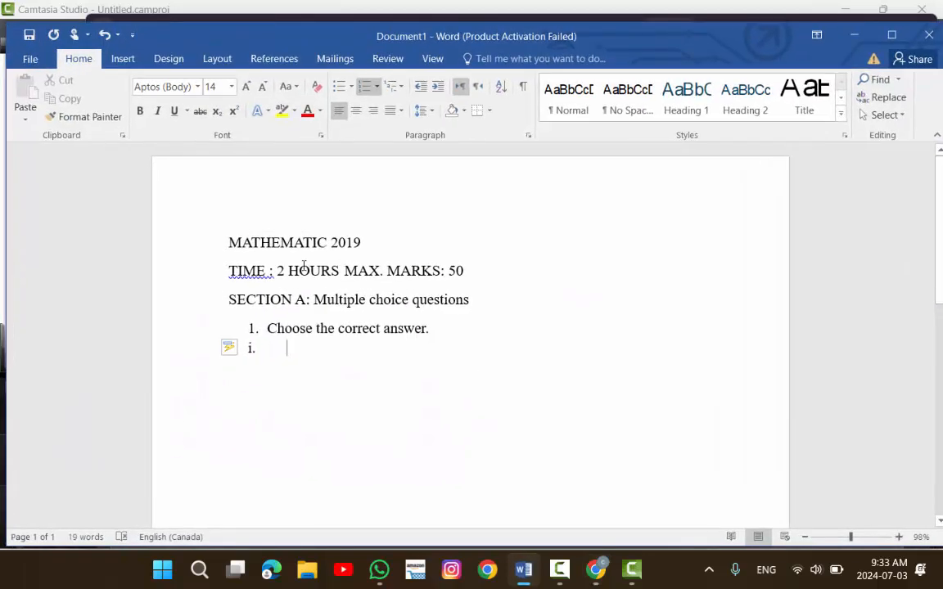
Insert a new equation at list item i. containing the sine function and select its empty argument.
click(133, 60)
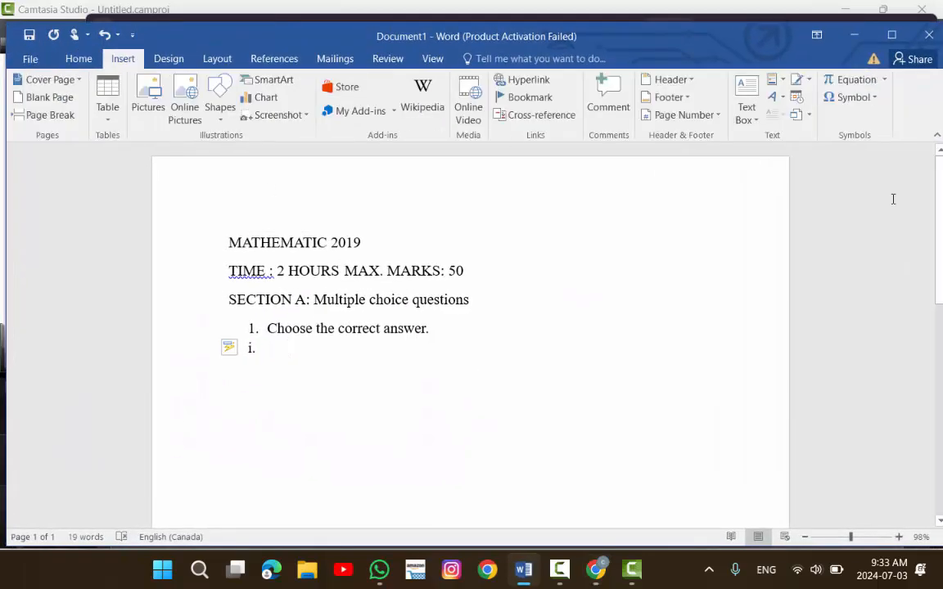
click(855, 80)
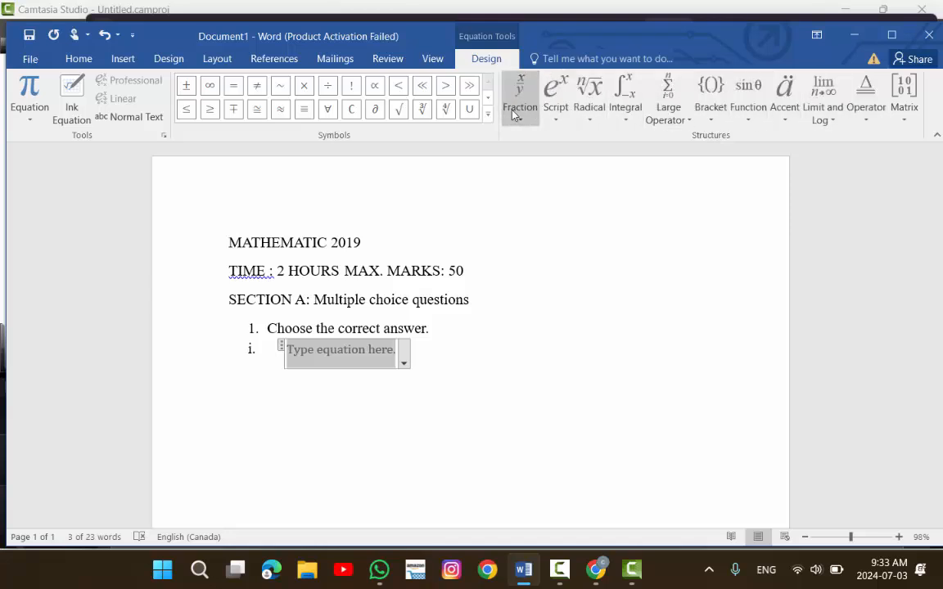
click(752, 96)
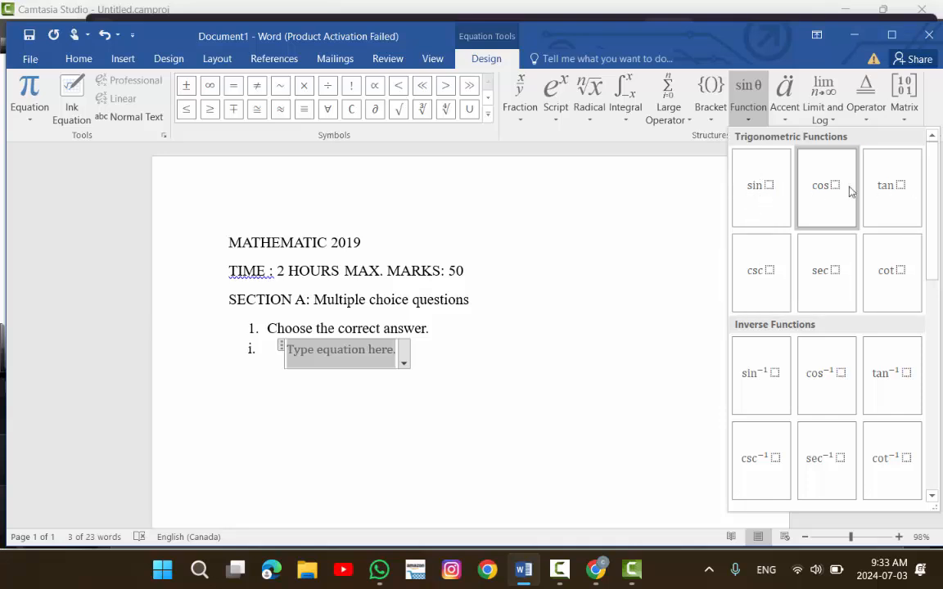
click(765, 195)
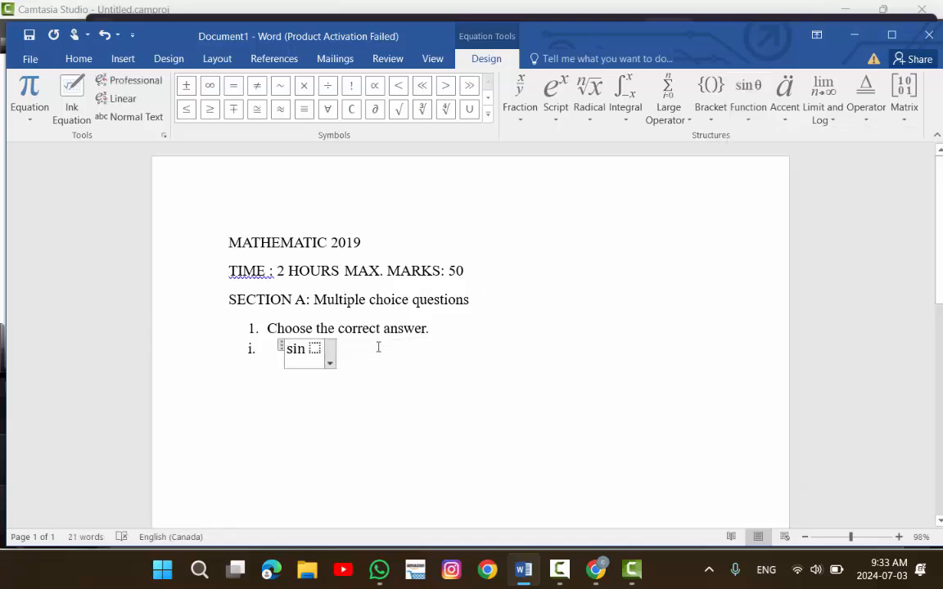
click(315, 348)
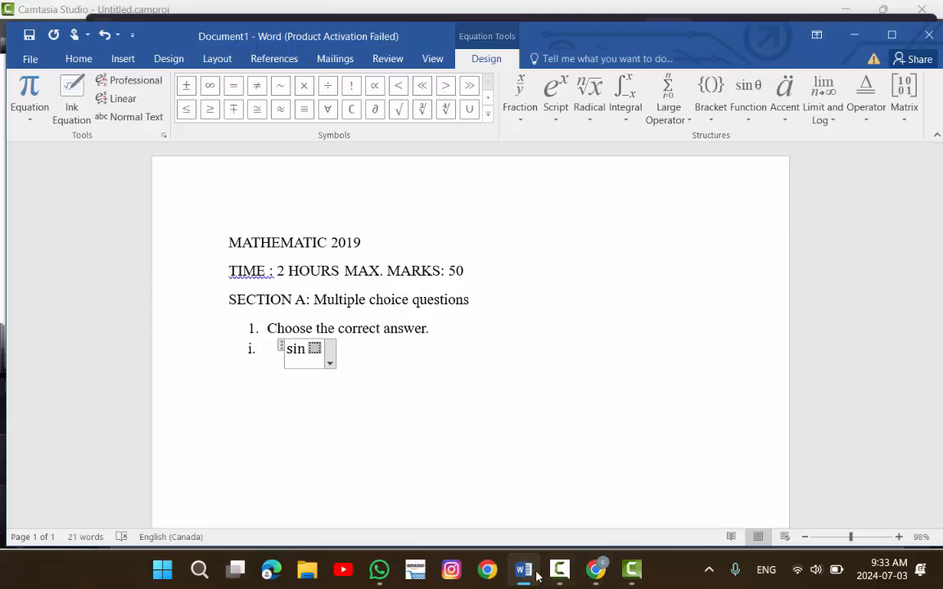
Checking question 2 of the reference paper in Chrome, fill the sine argument in Word with a superscript structure holding 30 and exponent o.
click(596, 569)
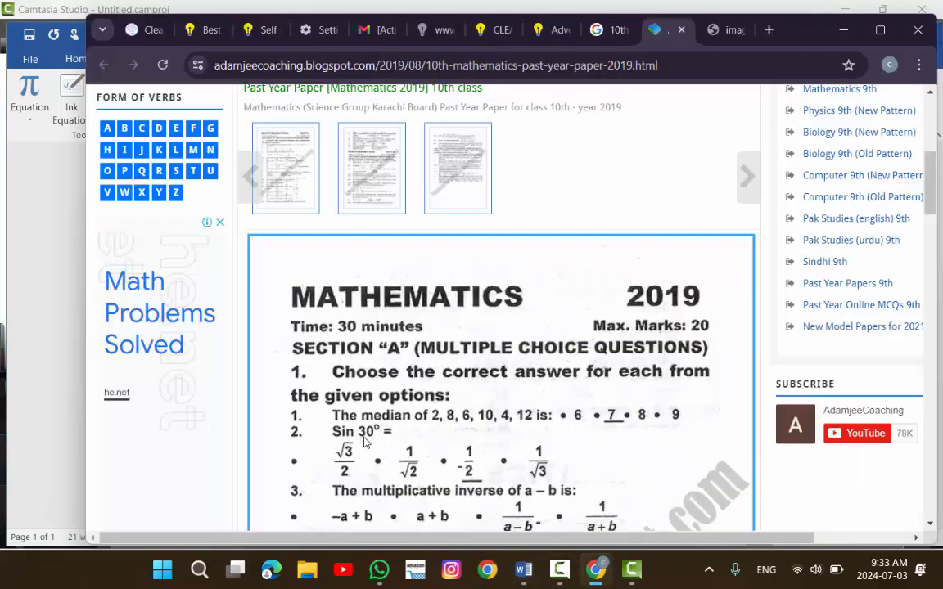
click(524, 571)
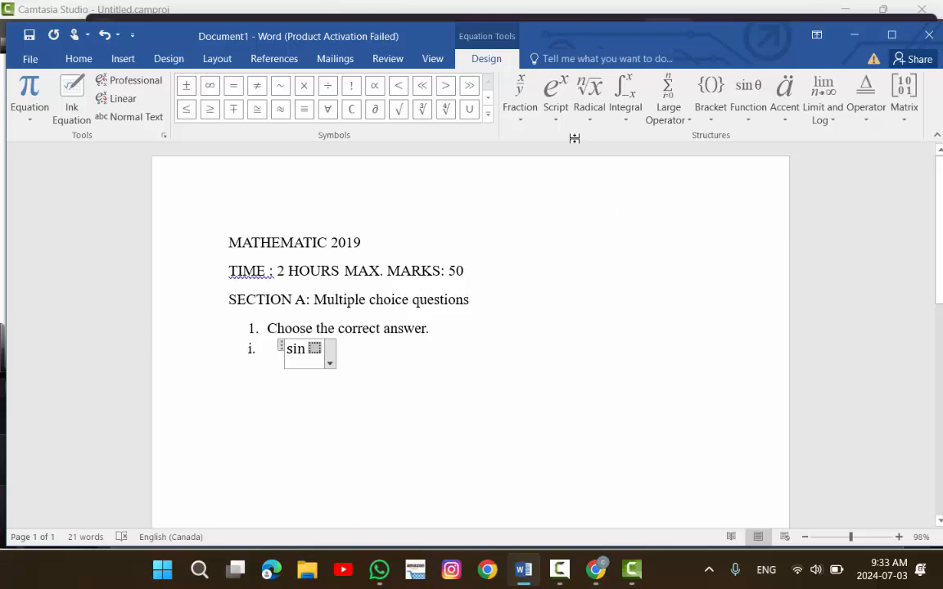
click(552, 101)
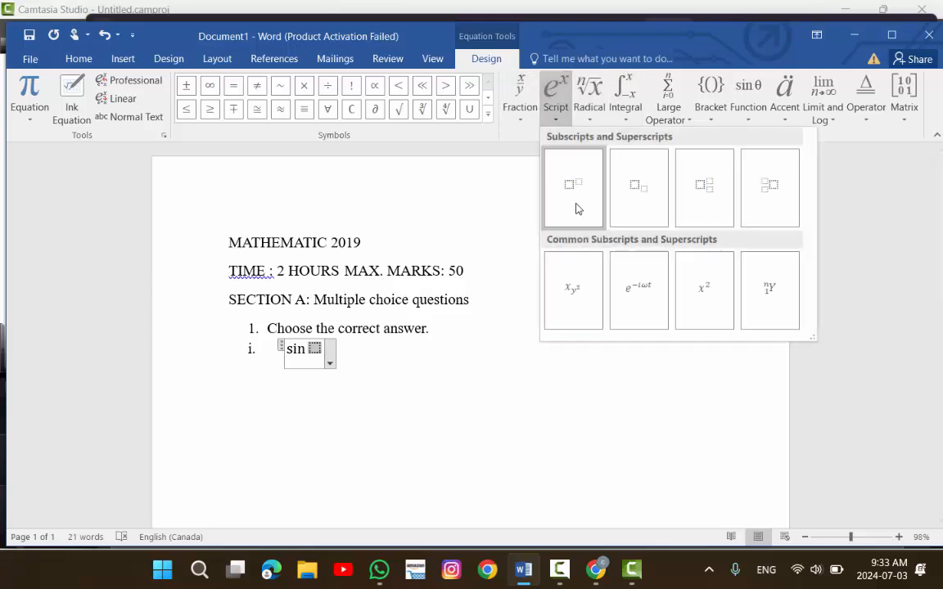
click(574, 191)
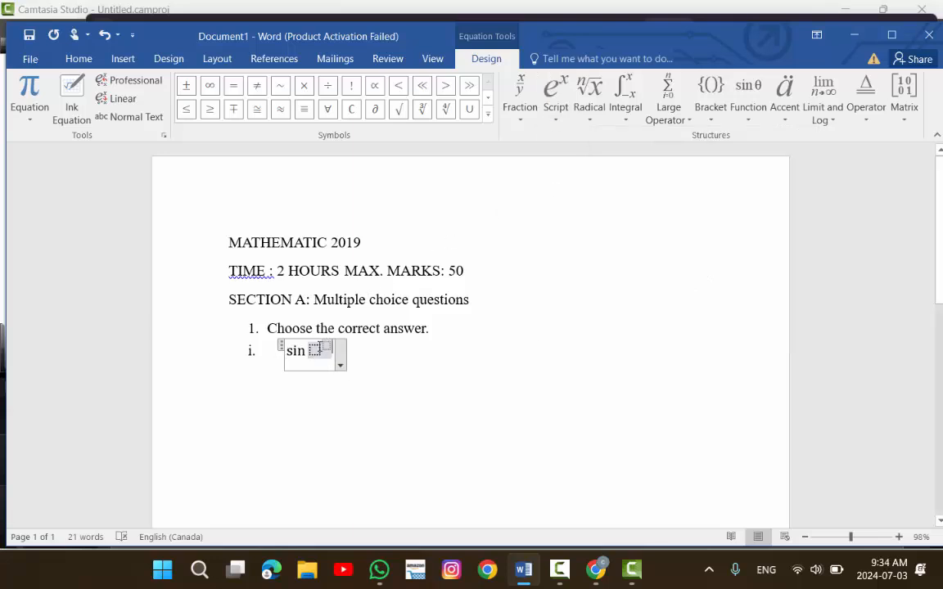
click(314, 352)
text(30)
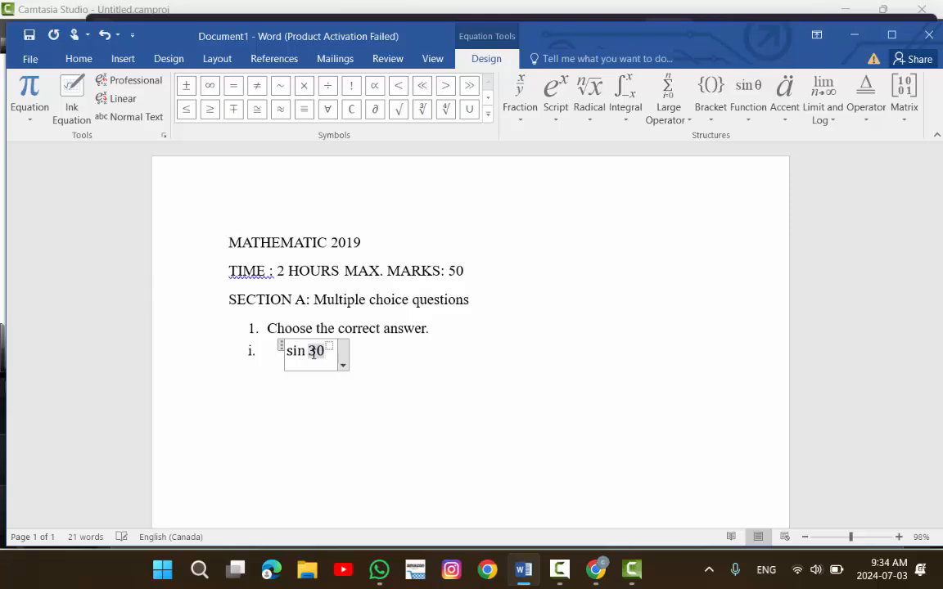
click(330, 343)
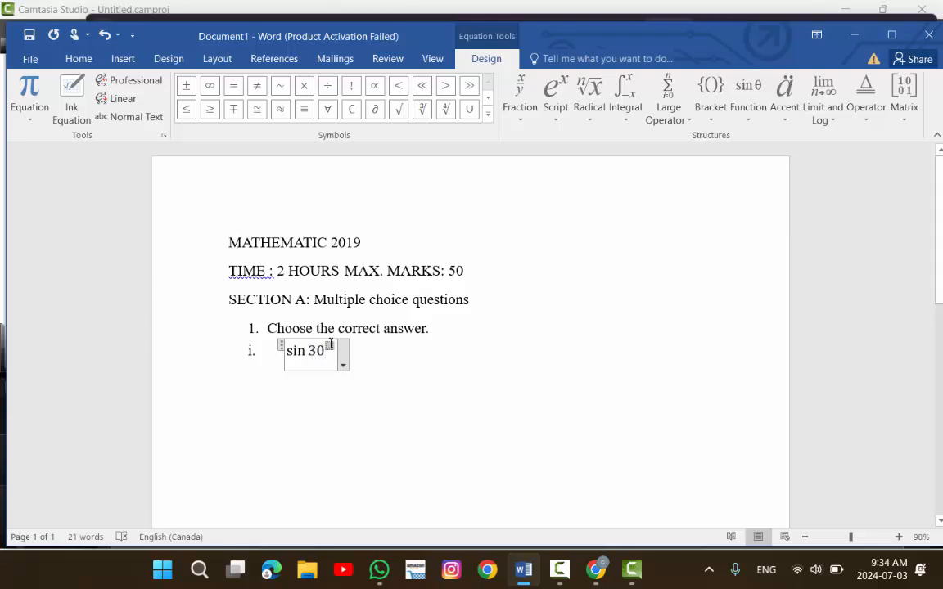
text(o)
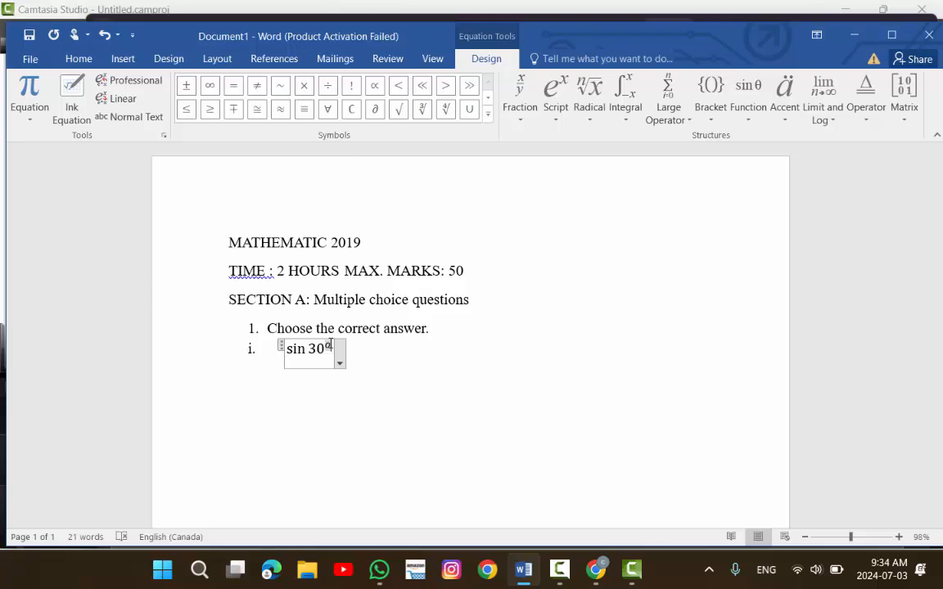
Delete the whole sine equation from list item i.
key(BackSpace)
key(BackSpace)
key(BackSpace)
key(BackSpace)
key(BackSpace)
key(BackSpace)
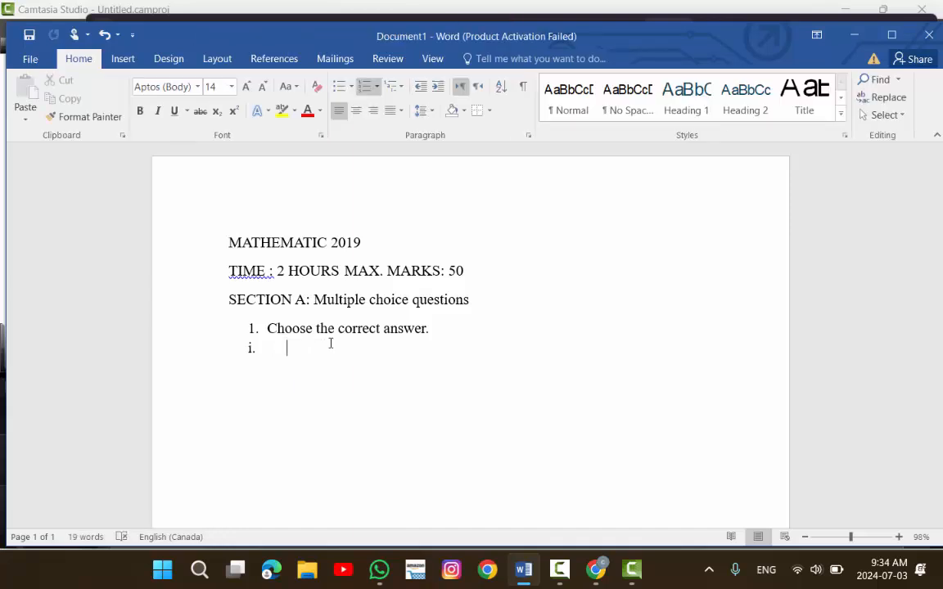
Insert a fresh equation at item i. and look through the fraction, script, radical, integral, large operator and bracket structures.
click(133, 61)
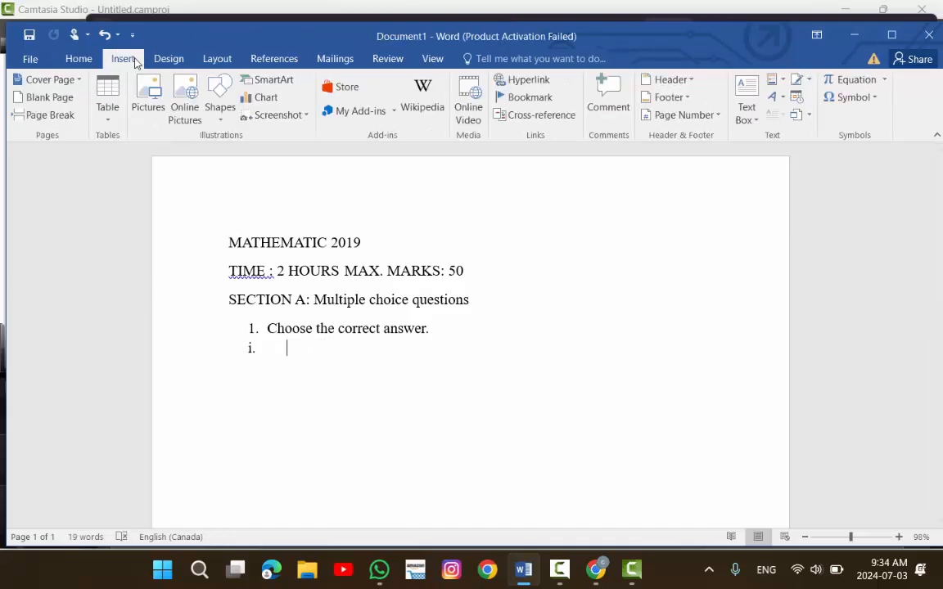
click(836, 79)
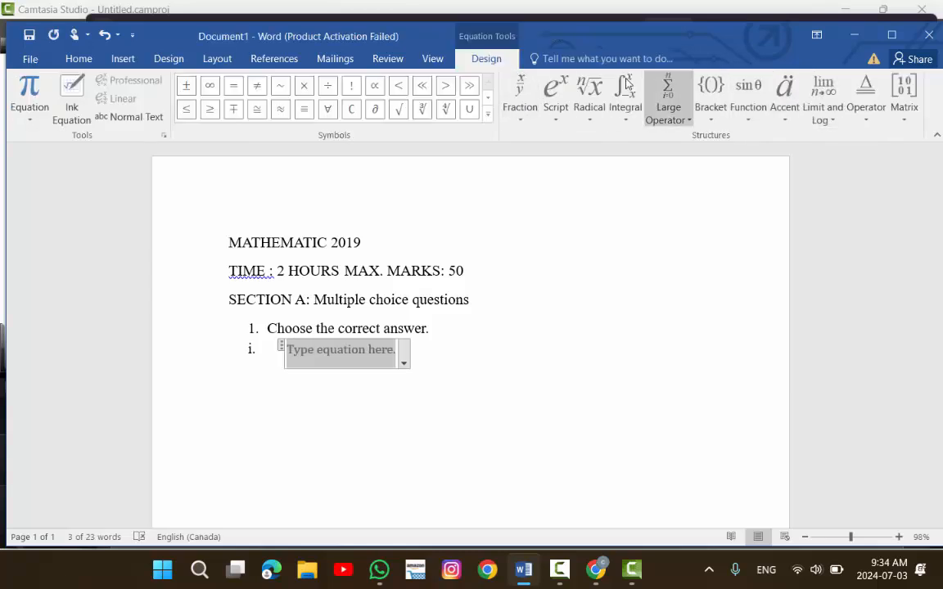
click(528, 99)
click(520, 98)
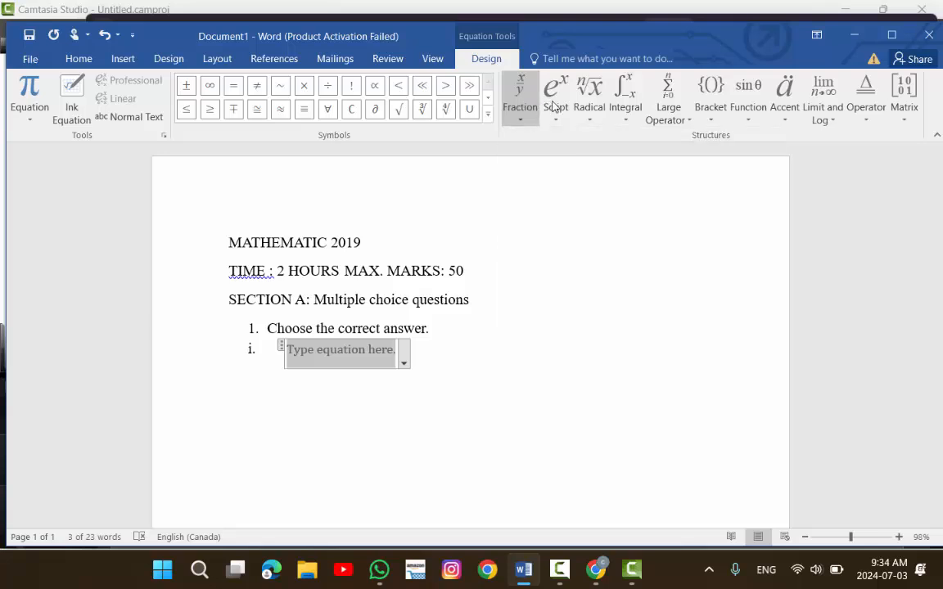
click(554, 105)
click(583, 106)
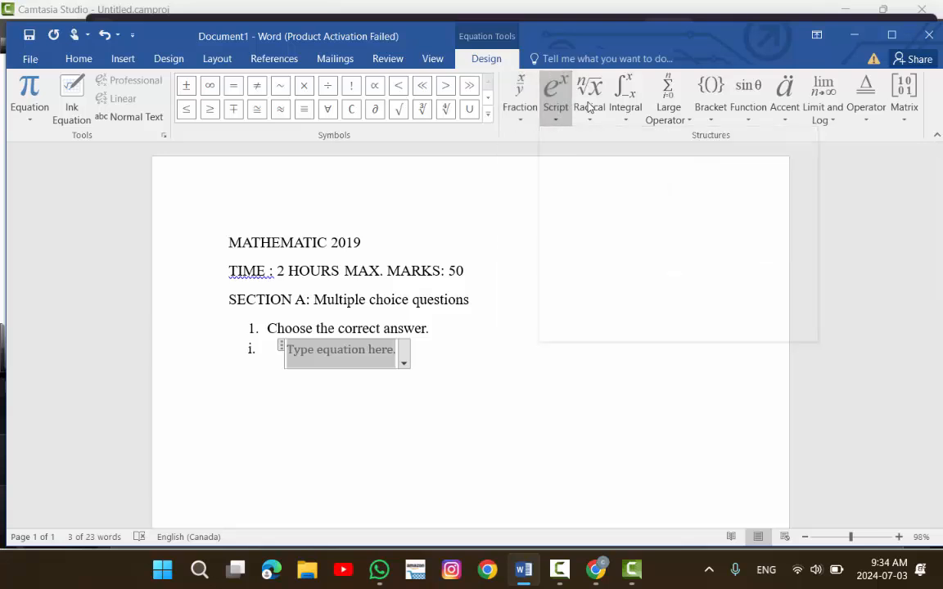
click(591, 107)
click(609, 107)
click(622, 108)
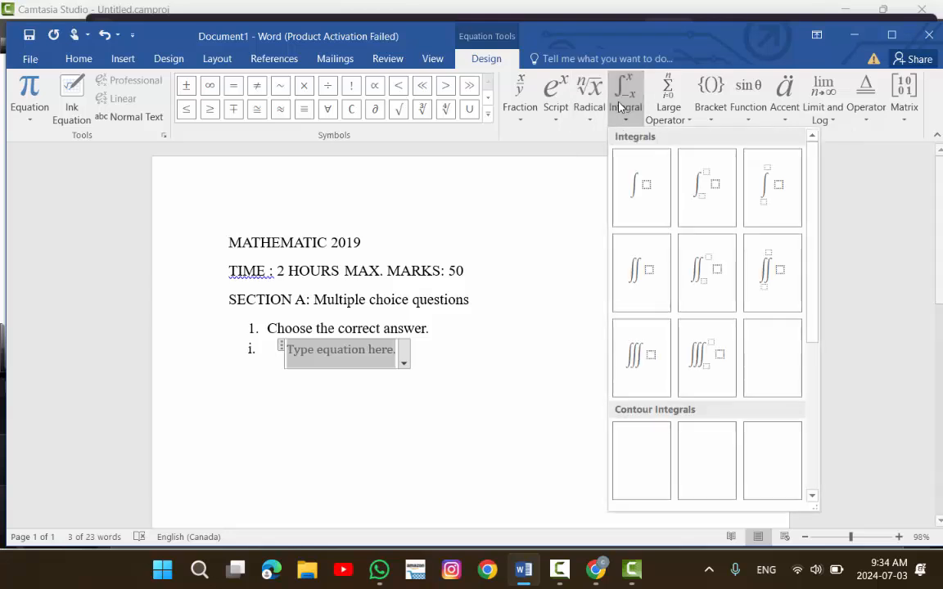
click(669, 109)
click(671, 107)
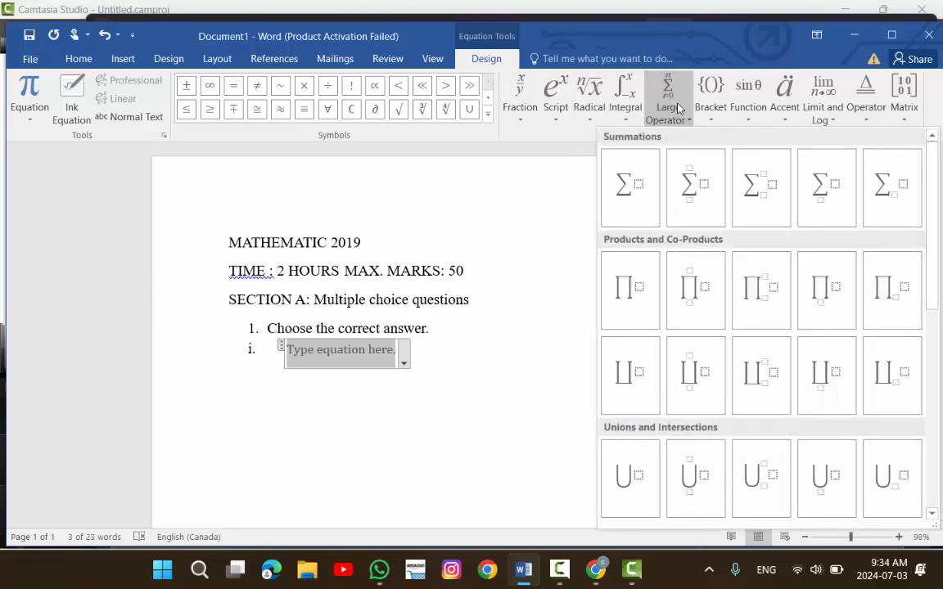
click(710, 104)
click(712, 104)
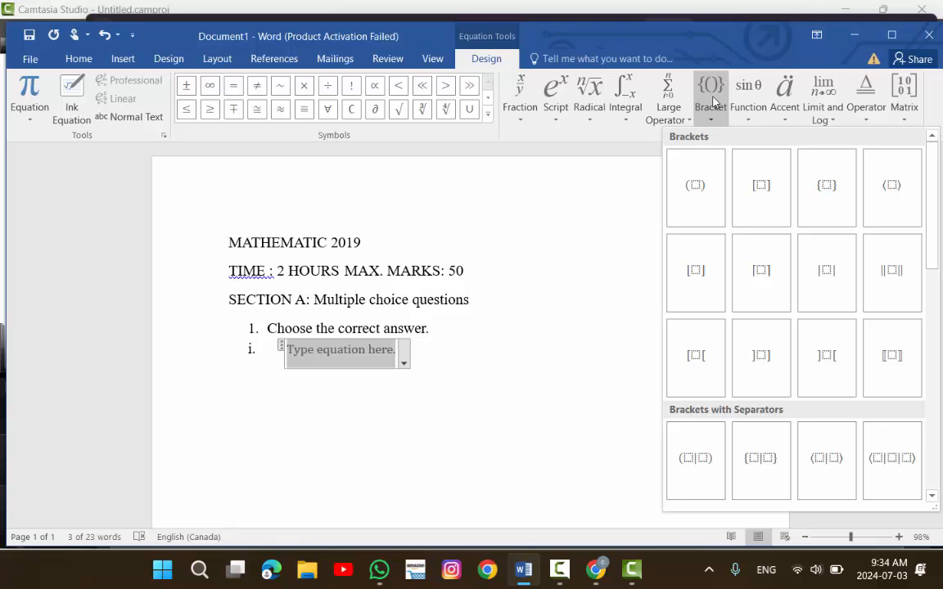
click(711, 103)
Add the sine function to the empty equation and check question 2 of the reference paper in Chrome before returning to Word.
click(748, 100)
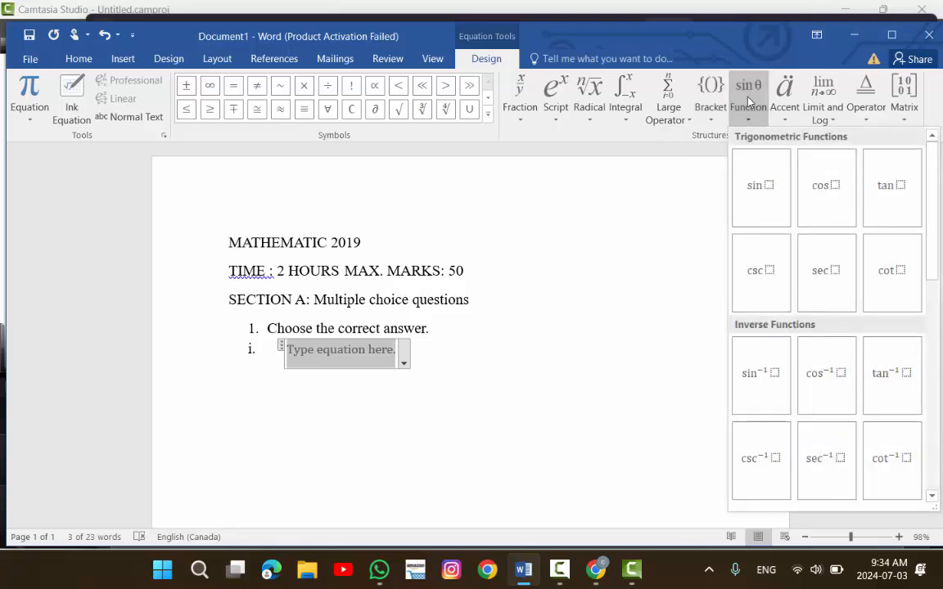
click(753, 189)
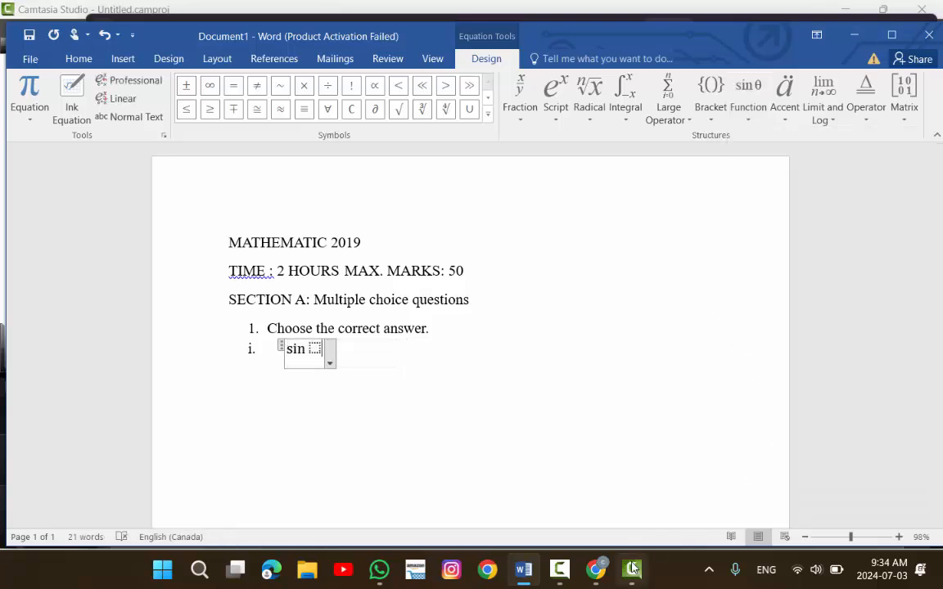
click(536, 501)
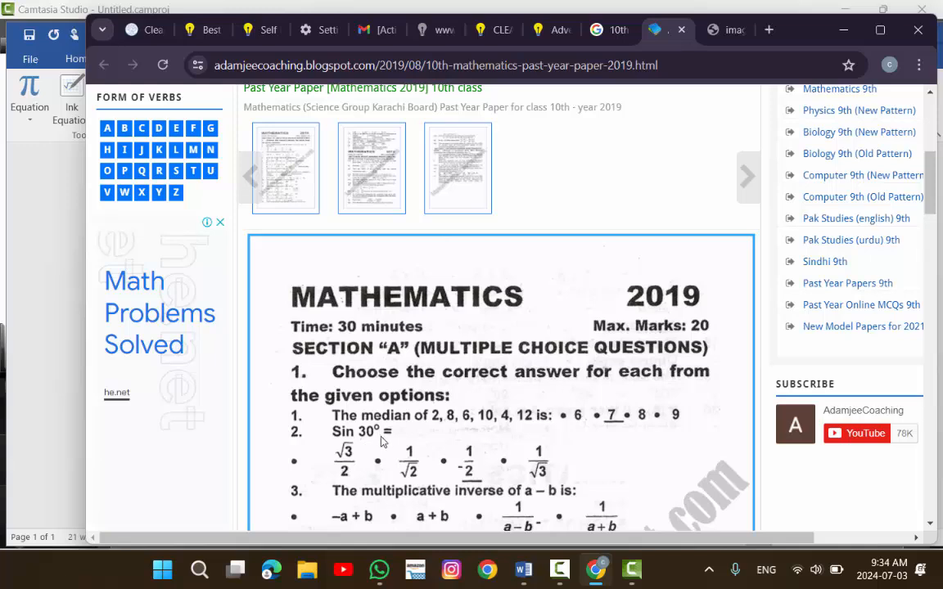
click(528, 578)
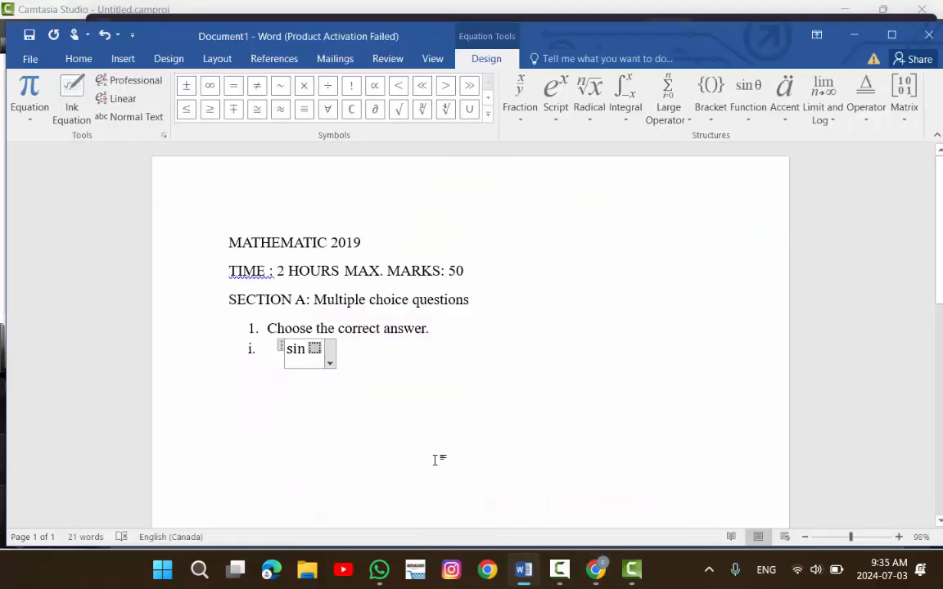
text(30)
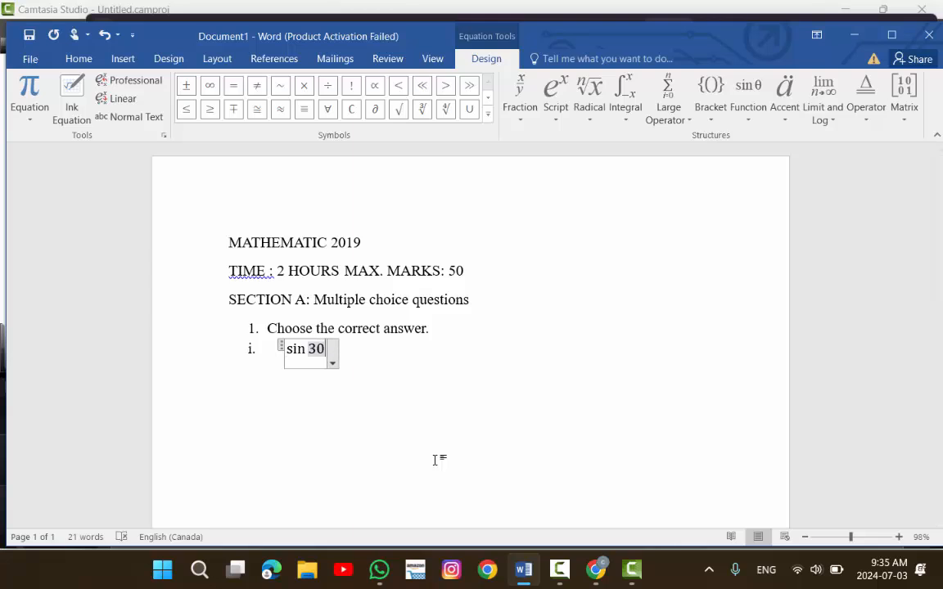
key(BackSpace)
key(BackSpace)
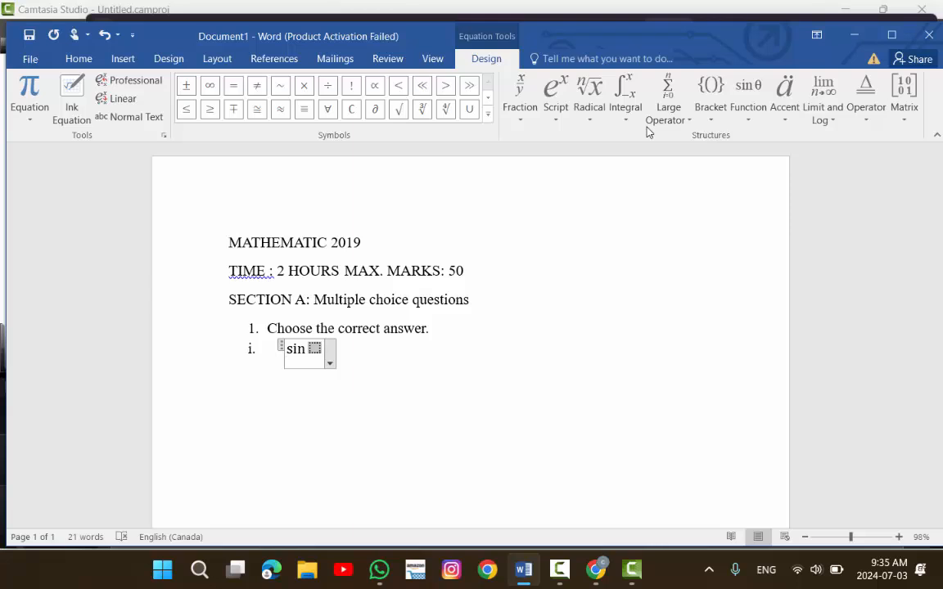
Insert a superscript structure as the sine argument, with 30 as the base and o as the exponent.
click(551, 98)
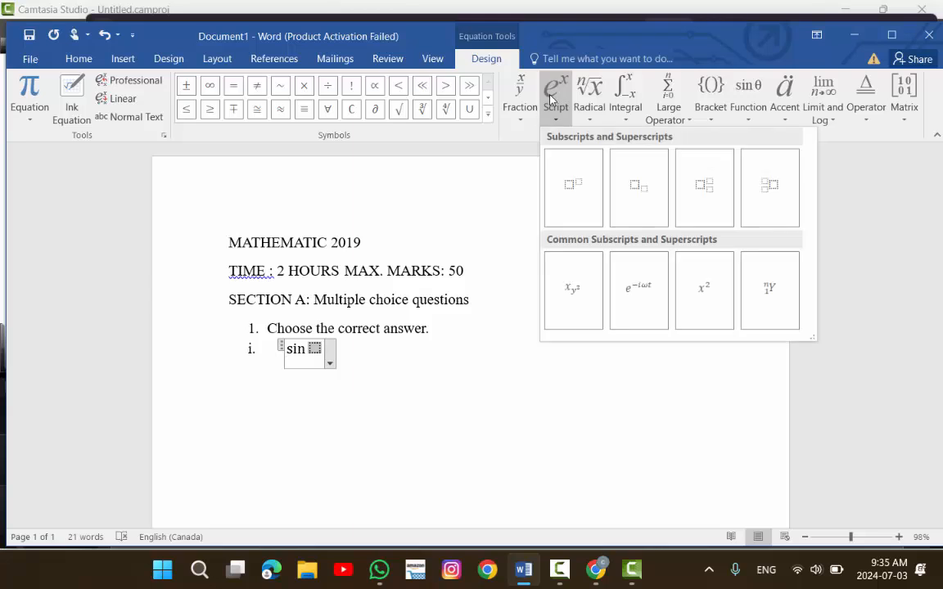
click(570, 190)
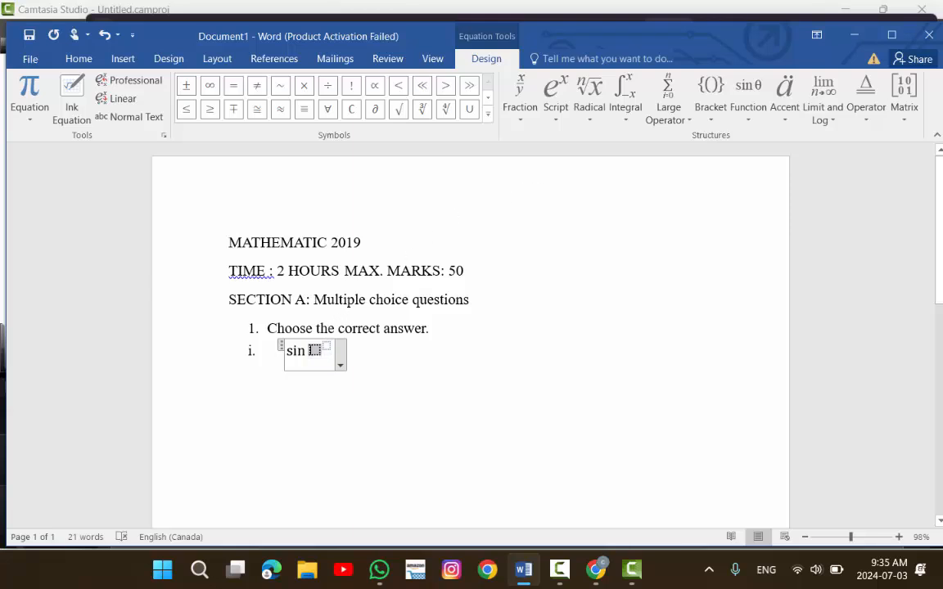
text(30)
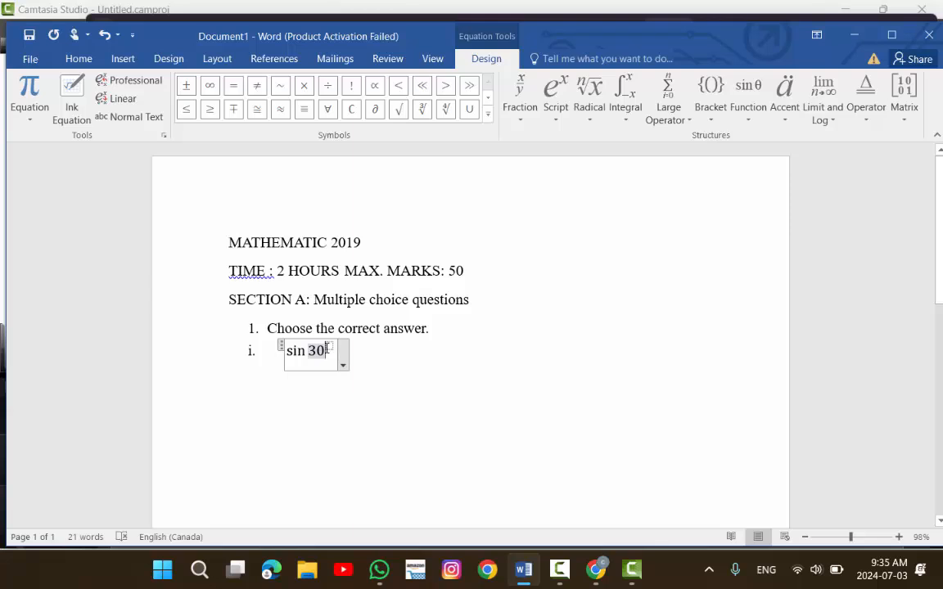
click(327, 349)
text(0)
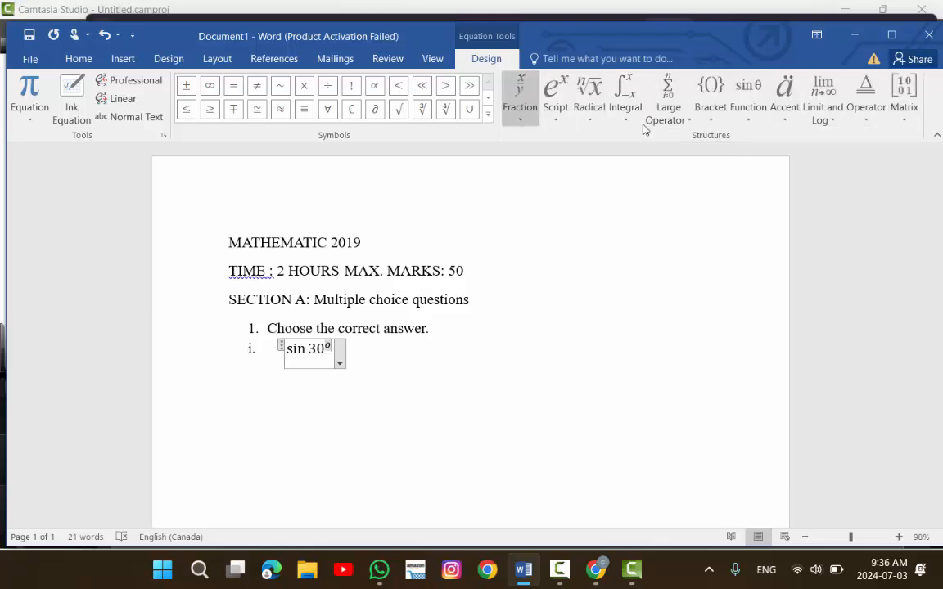
Look over the available matrix structures and compare the sine equation in Word with question 2 of the reference paper in Chrome.
click(899, 113)
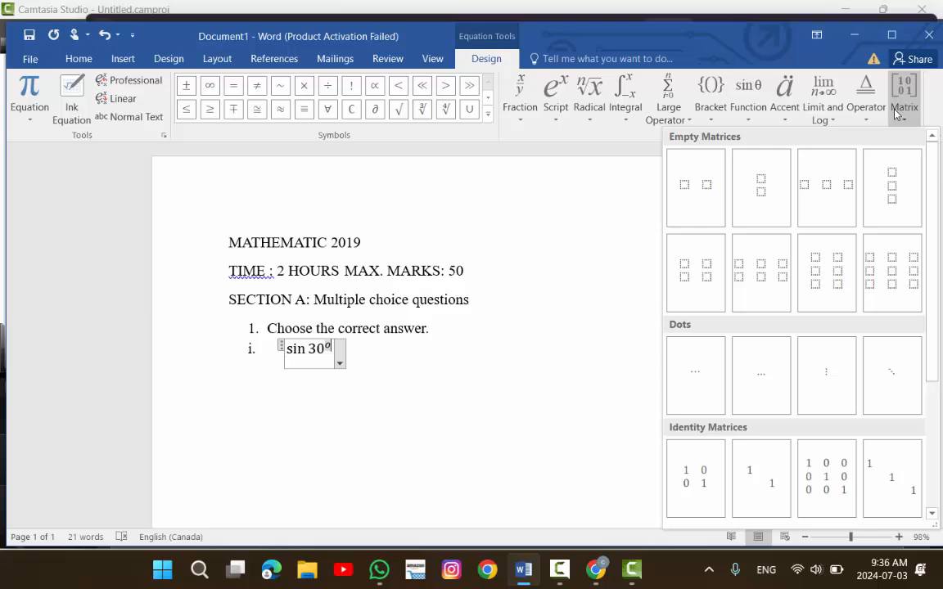
click(332, 360)
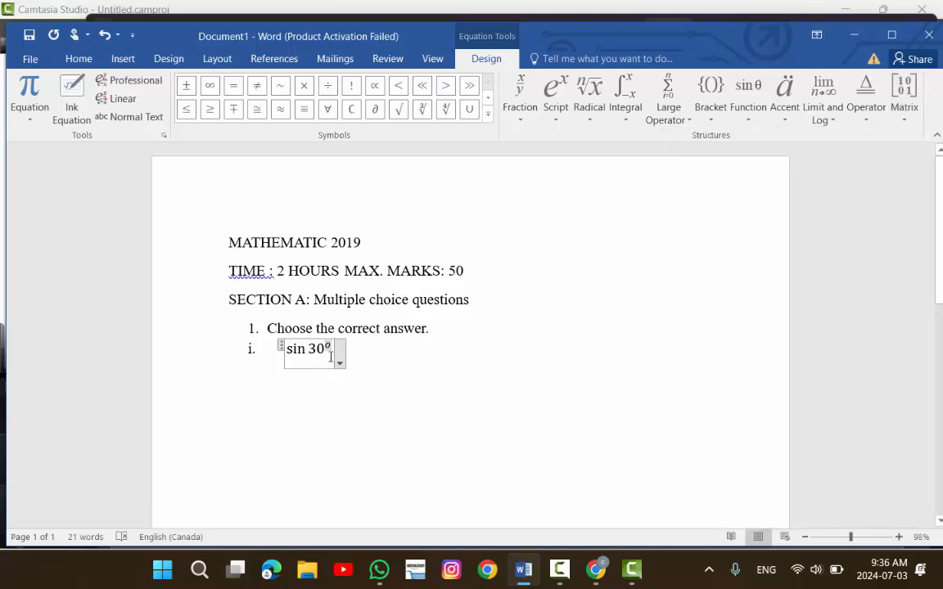
click(602, 571)
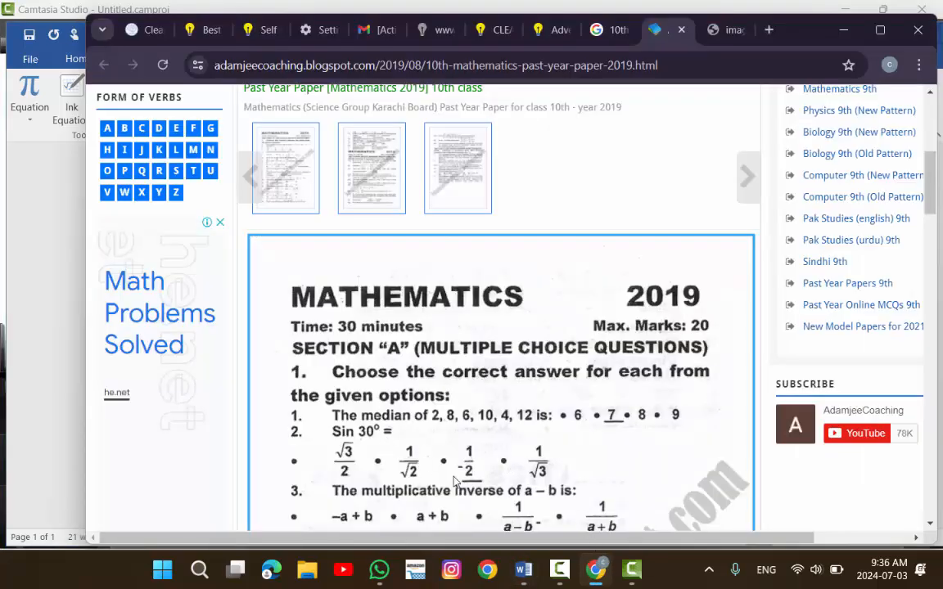
key(alt+Tab)
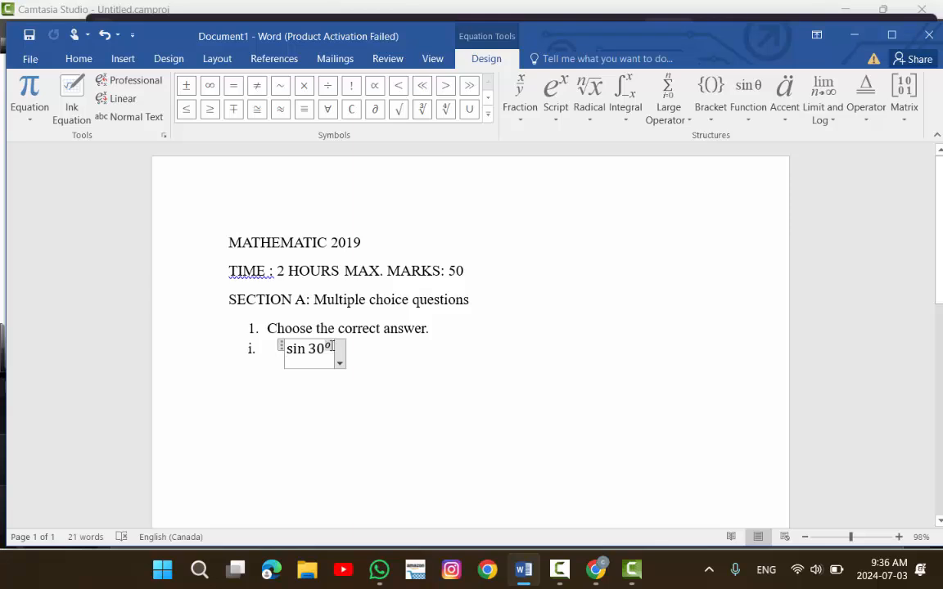
double_click(334, 352)
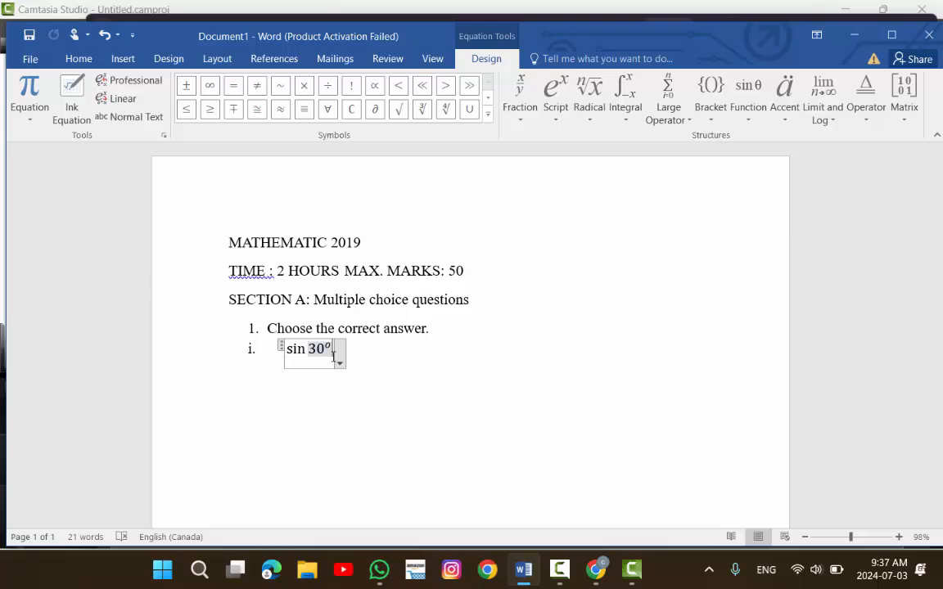
Complete the sin 30° equation with an equals sign and start a lettered list with item a. on the line below.
text(=)
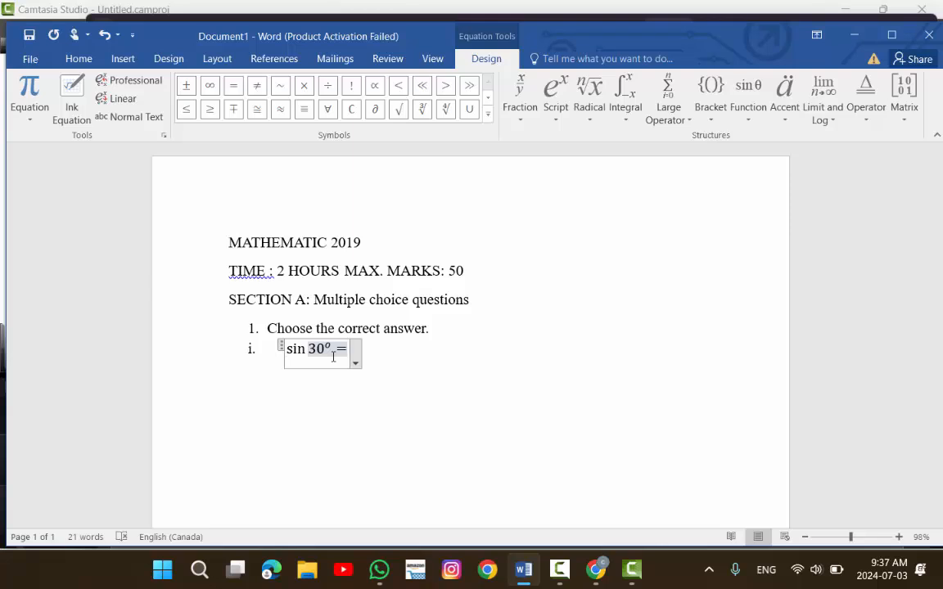
click(385, 352)
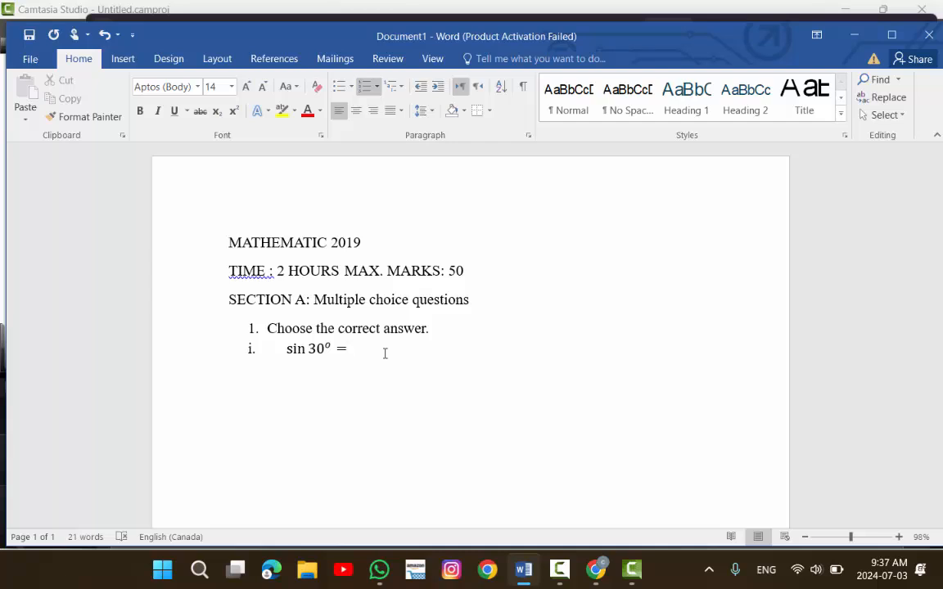
key(Return)
key(BackSpace)
key(BackSpace)
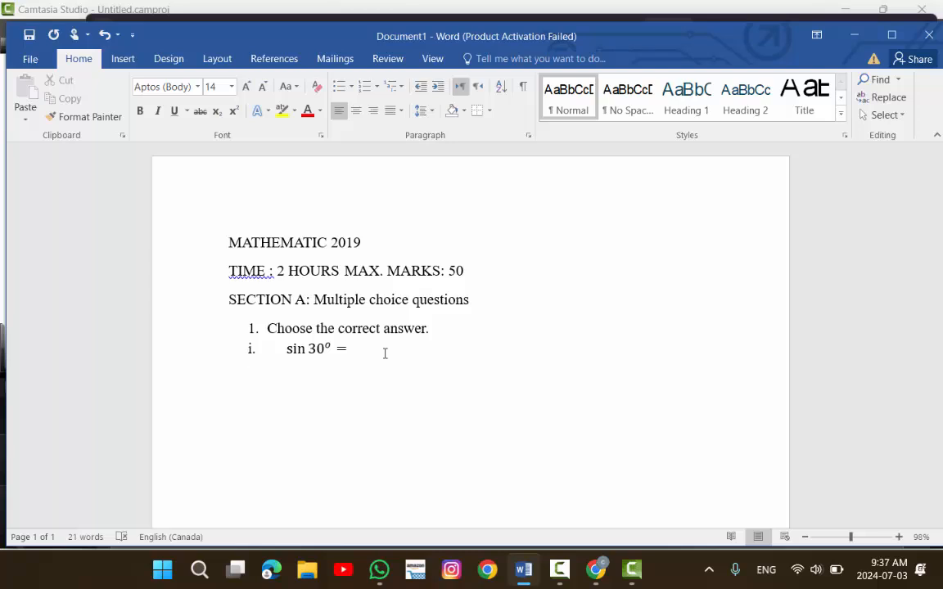
text(a.)
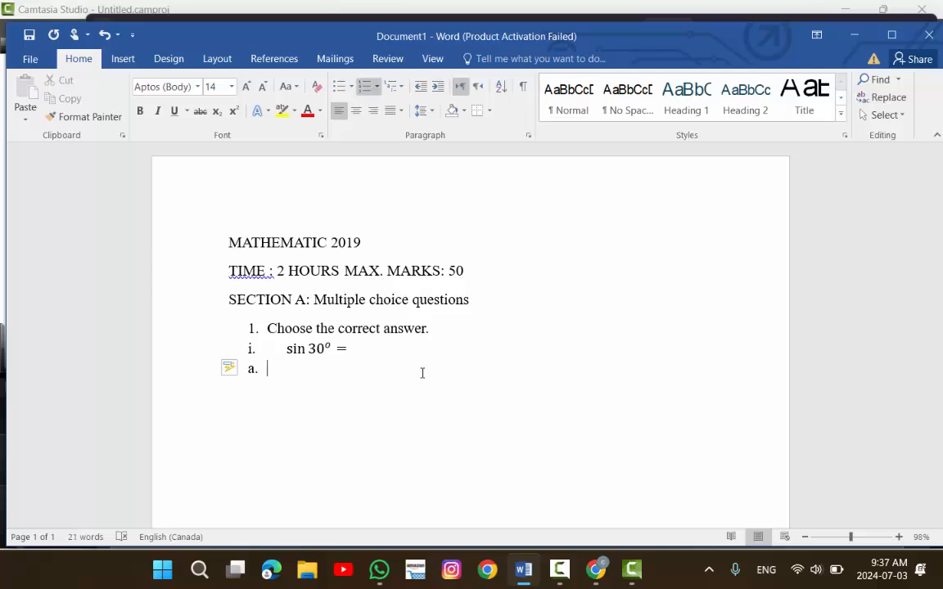
Check the reference paper in Chrome, return to Word and end the lettered list with an unnumbered line below the √3/2 option.
click(592, 563)
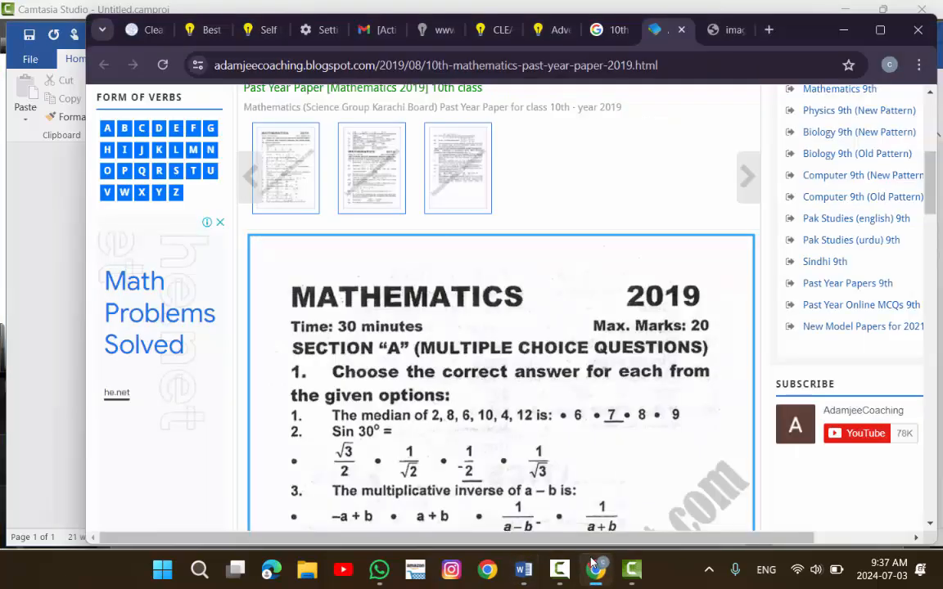
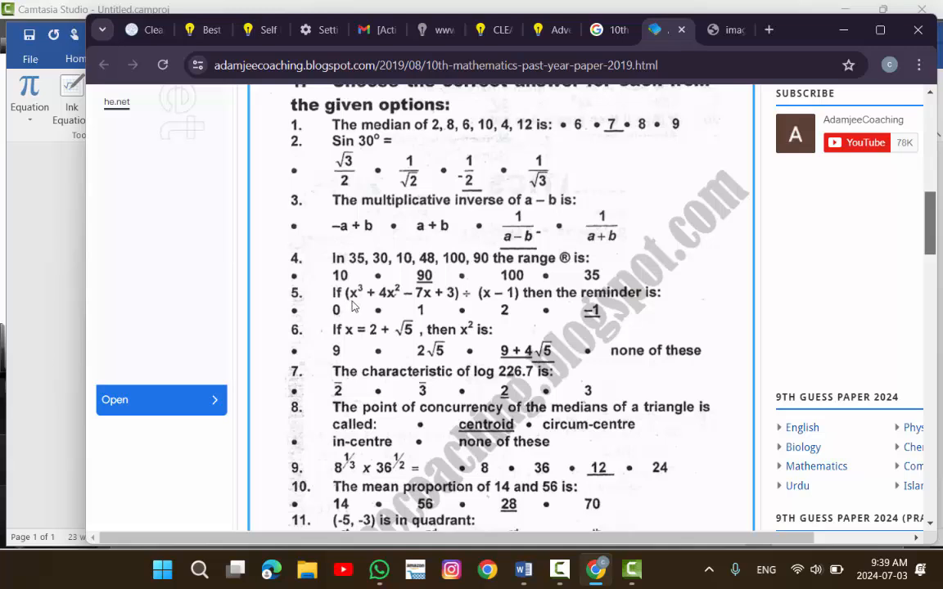
click(524, 580)
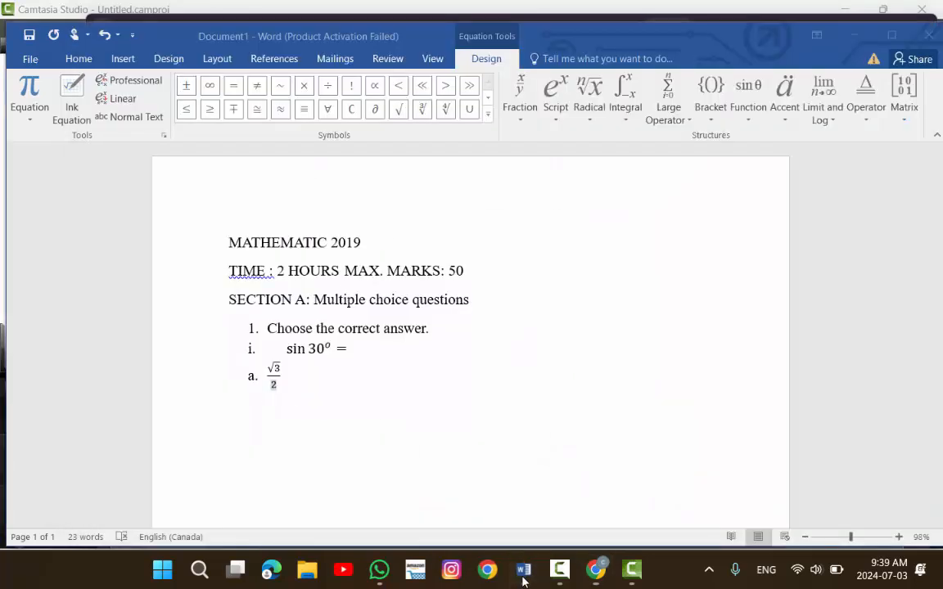
click(551, 90)
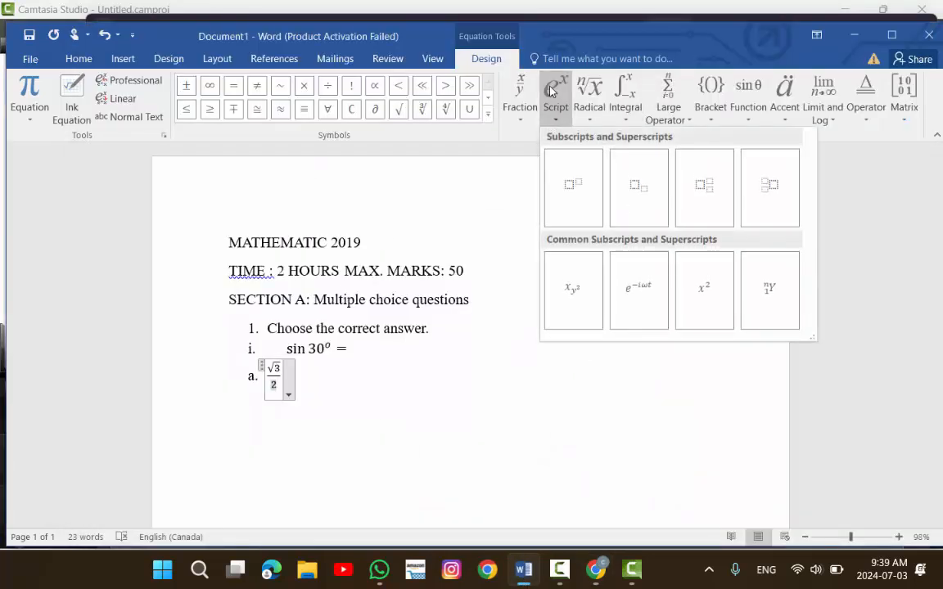
click(353, 396)
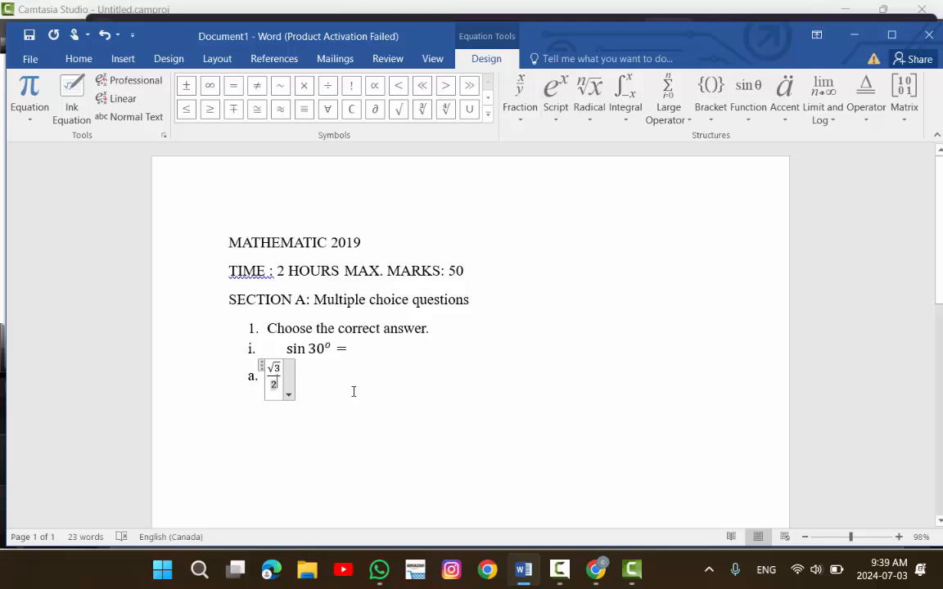
click(354, 392)
key(Return)
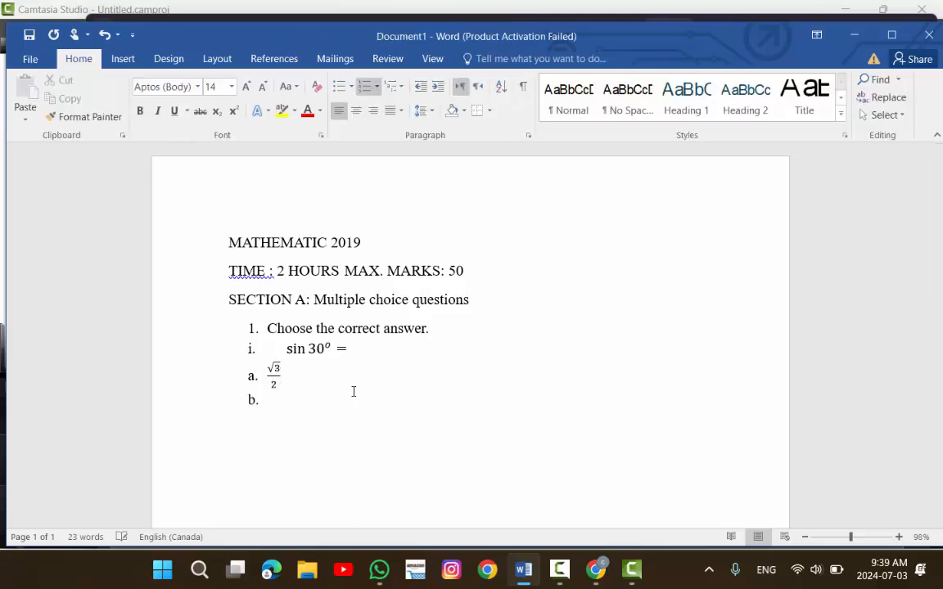
key(Return)
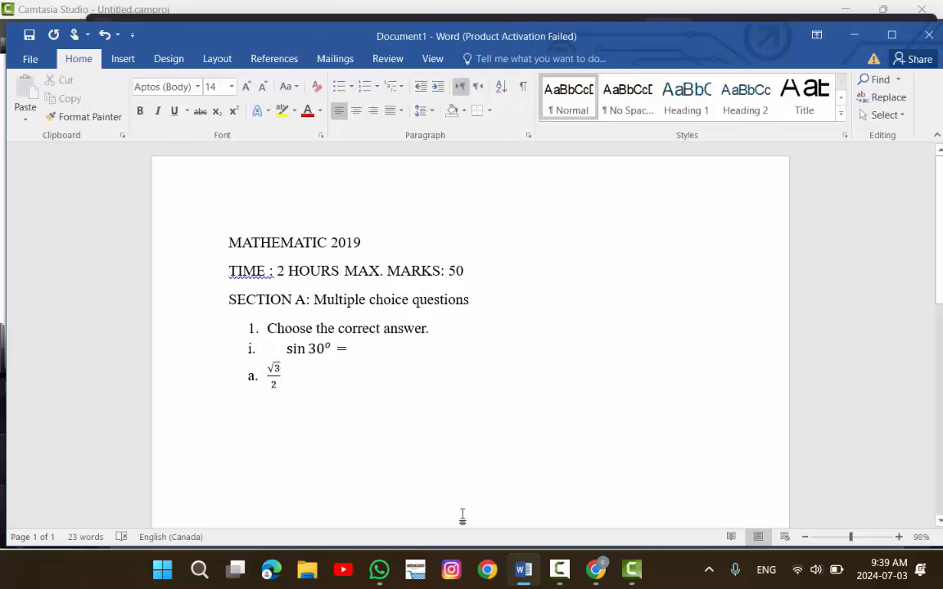
Check question 5 of the paper in Chrome, return to Word and insert a new equation with an empty parentheses structure below option a.
click(598, 573)
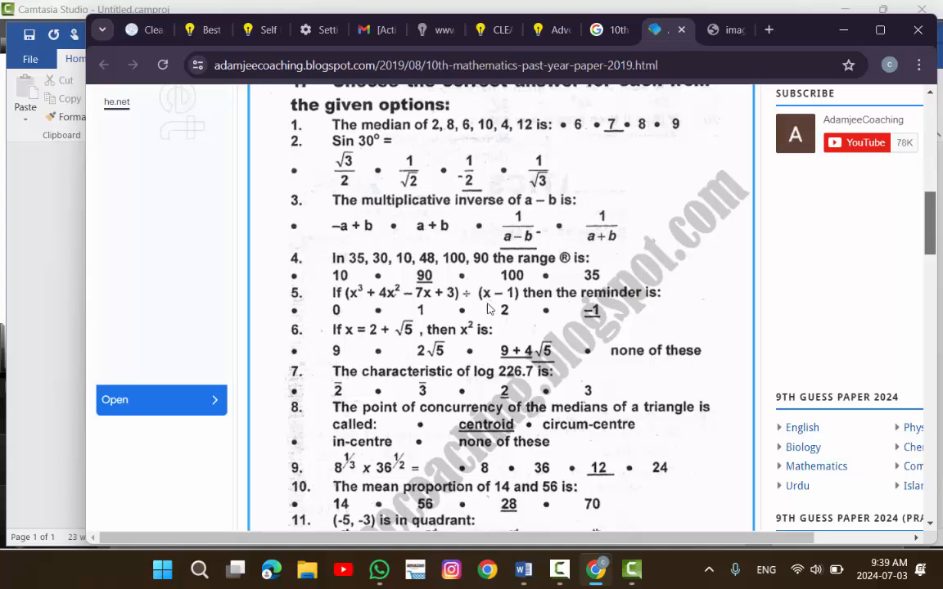
click(521, 571)
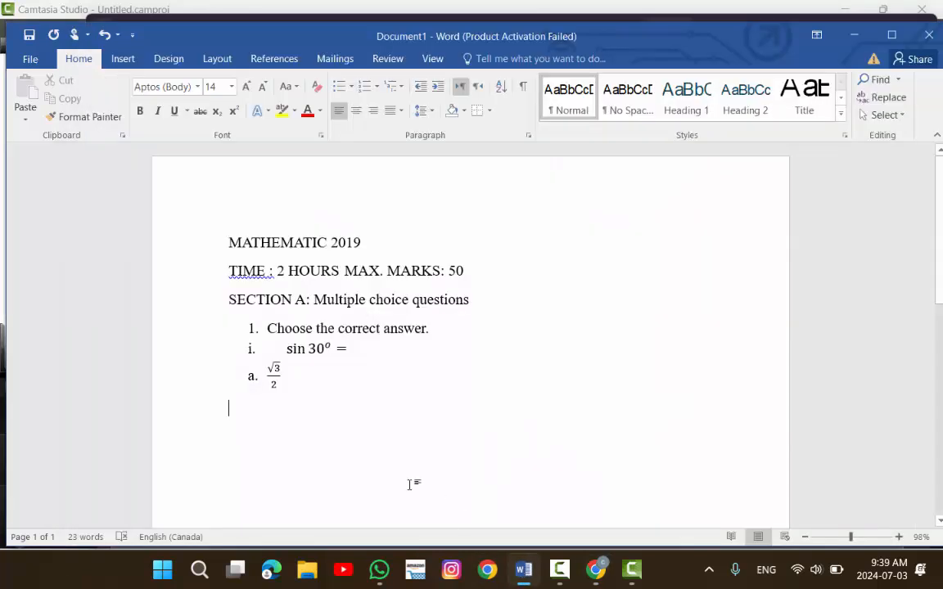
click(123, 59)
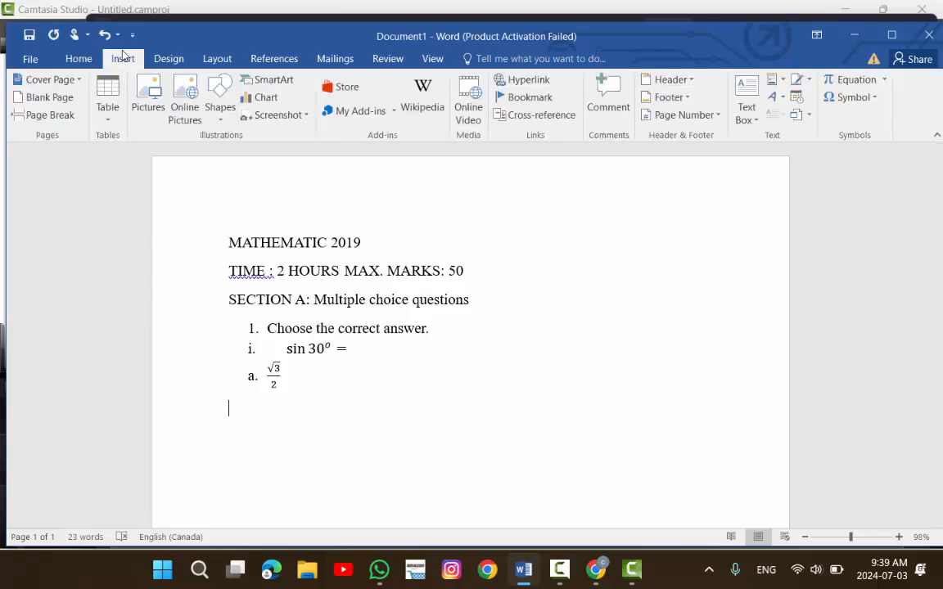
click(851, 80)
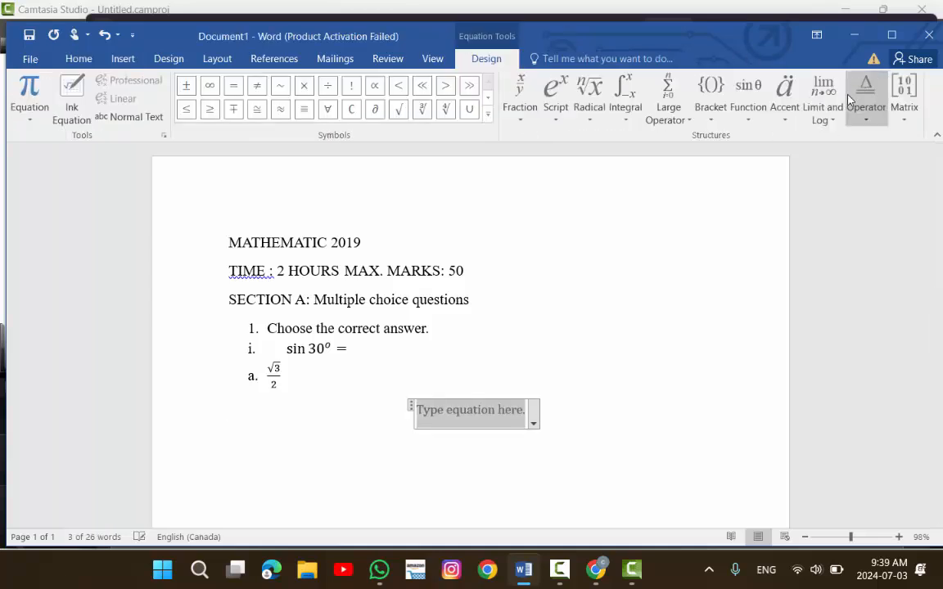
click(725, 96)
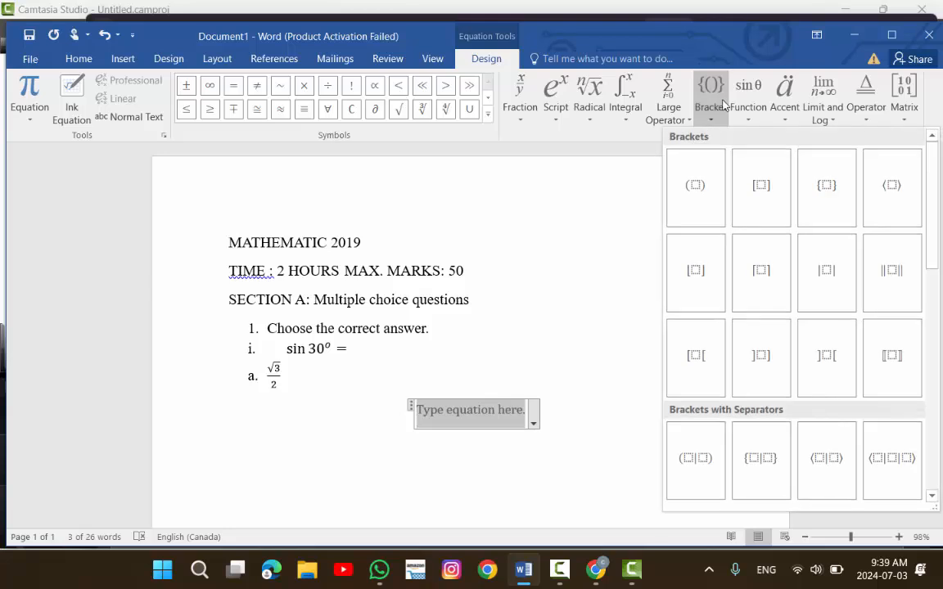
click(701, 199)
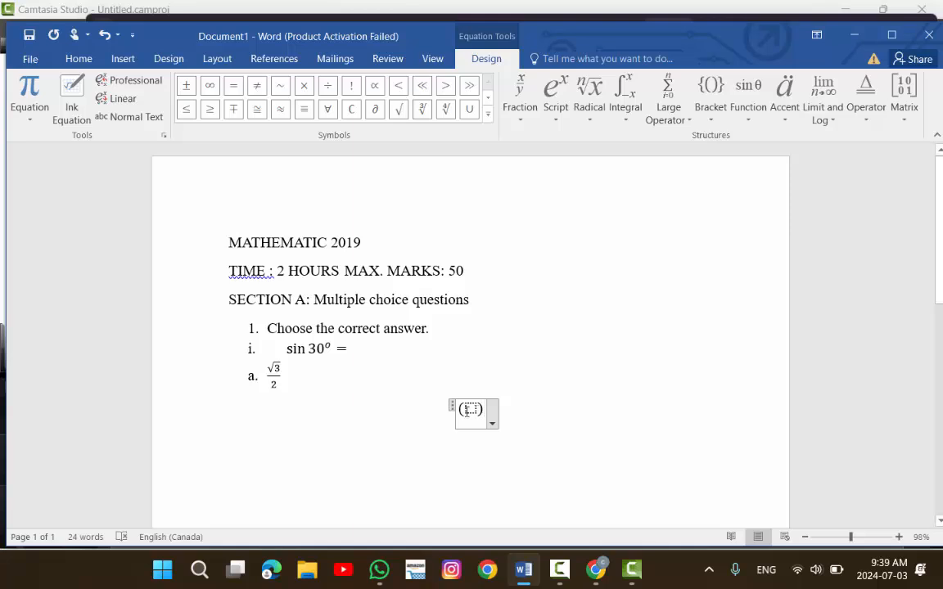
Recheck the paper in Chrome and fill the Word equation's parentheses with a superscript structure, with x as the base and 3 as the exponent.
key(alt+Tab)
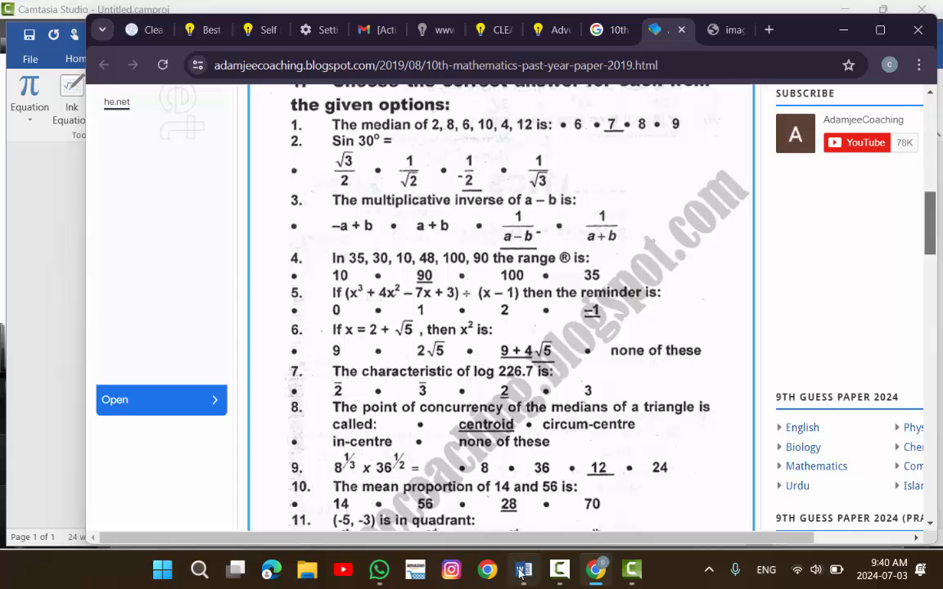
key(alt+Tab)
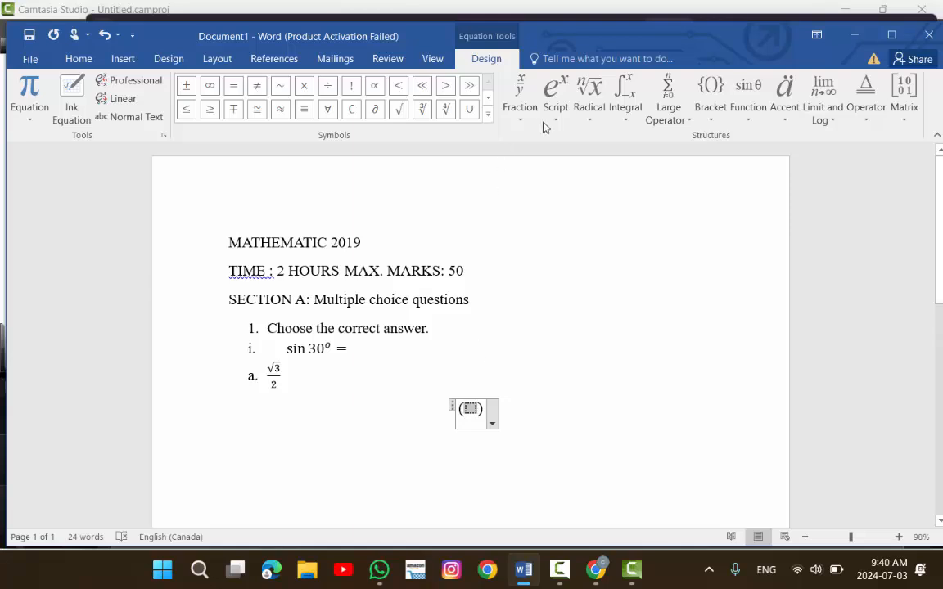
click(561, 97)
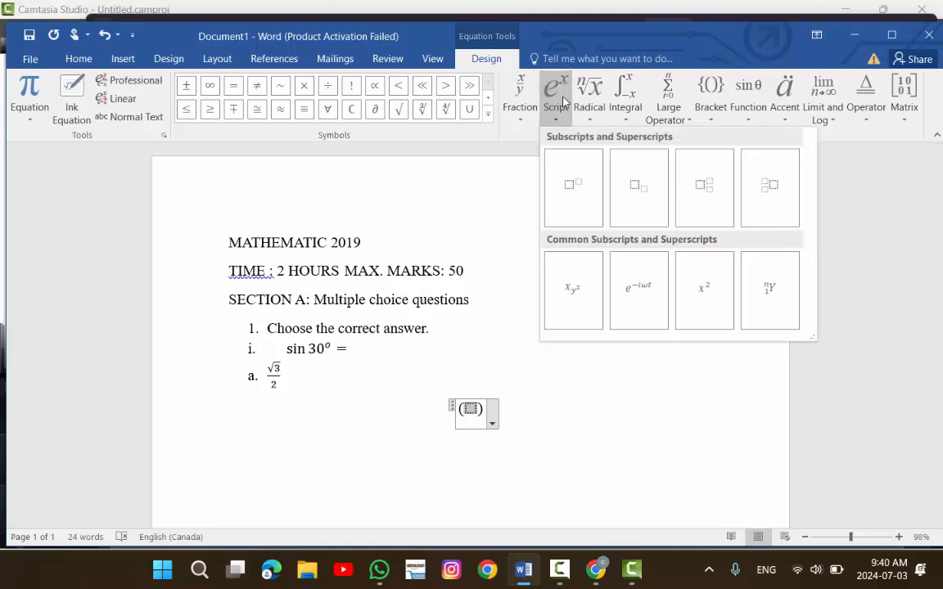
click(571, 187)
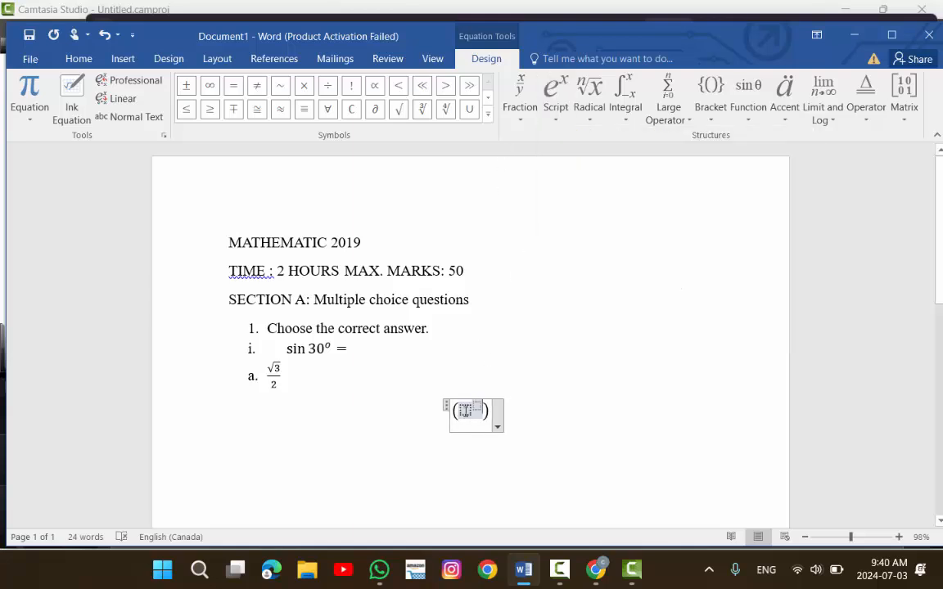
text(x)
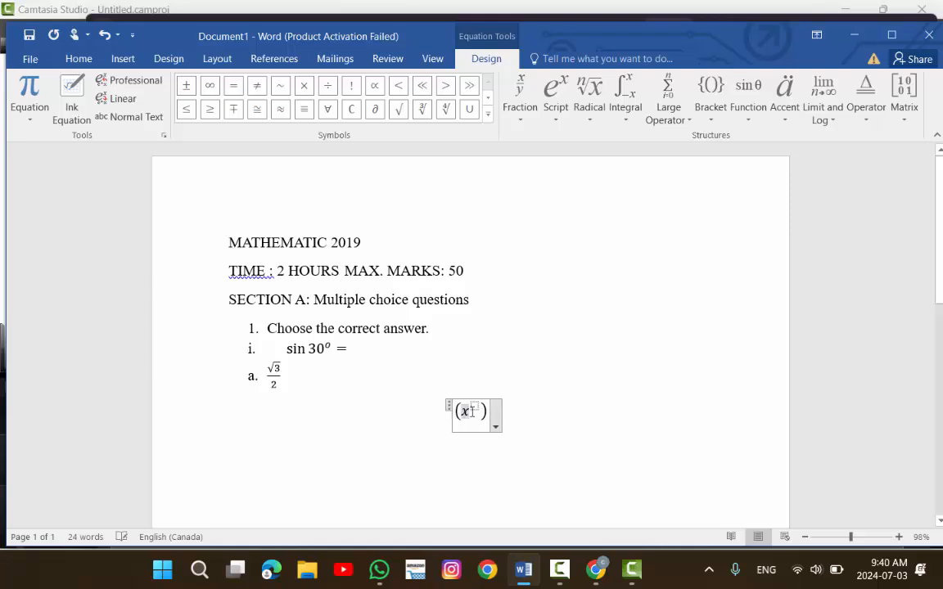
click(475, 403)
text(3)
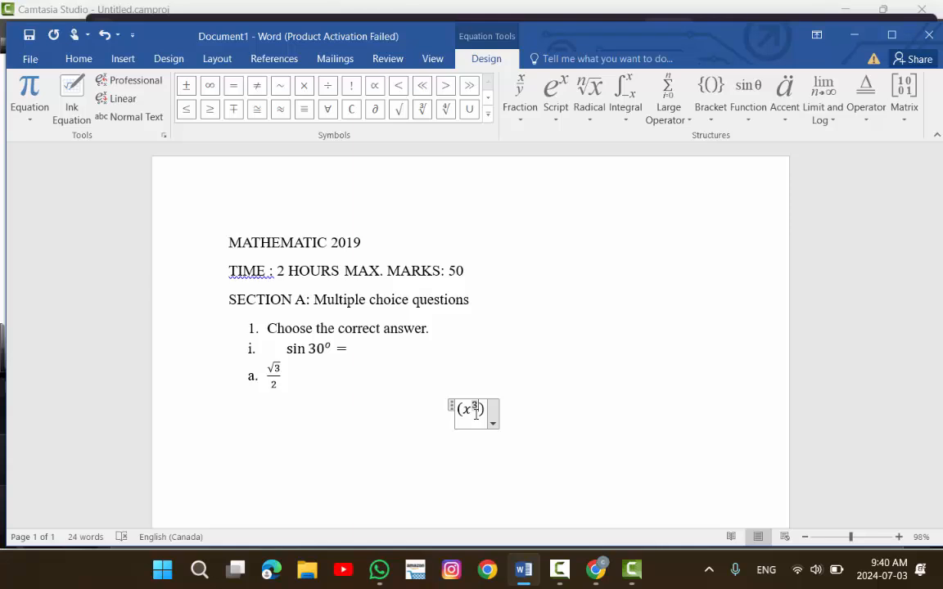
Write (x3) as ordinary text on a new line below the equation, formatting the 3 as superscript.
click(507, 413)
key(Return)
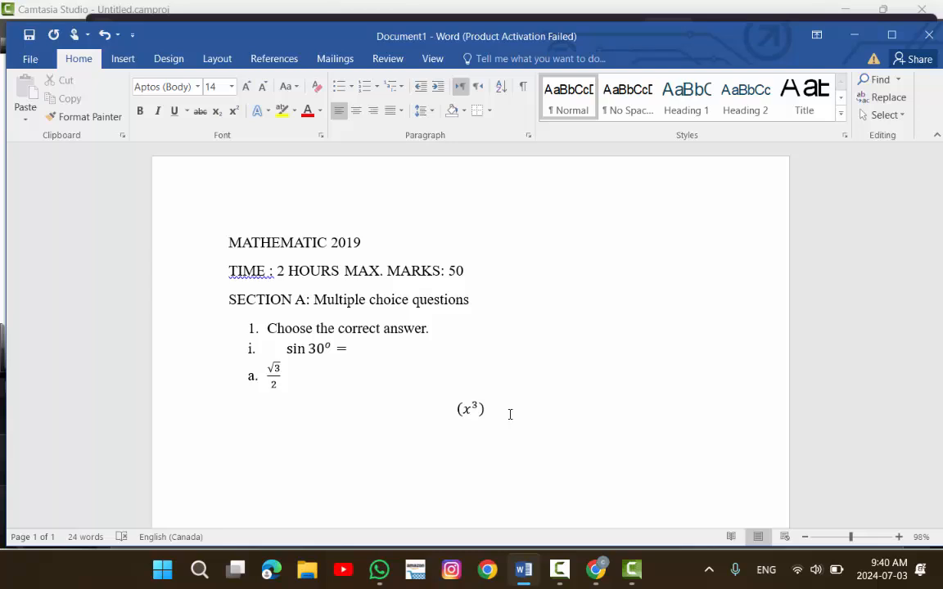
text((x3)
key(shift+Left)
click(233, 113)
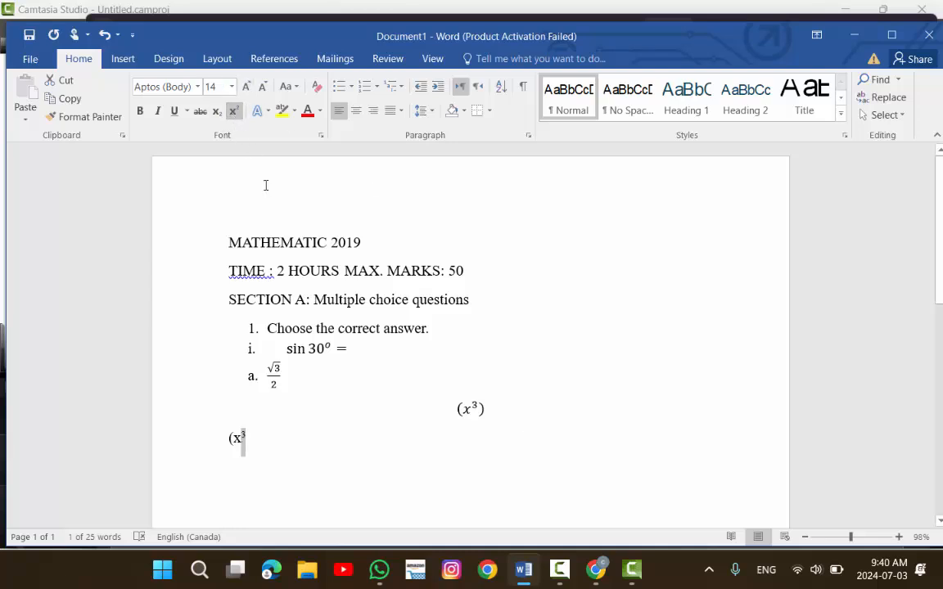
key(Right)
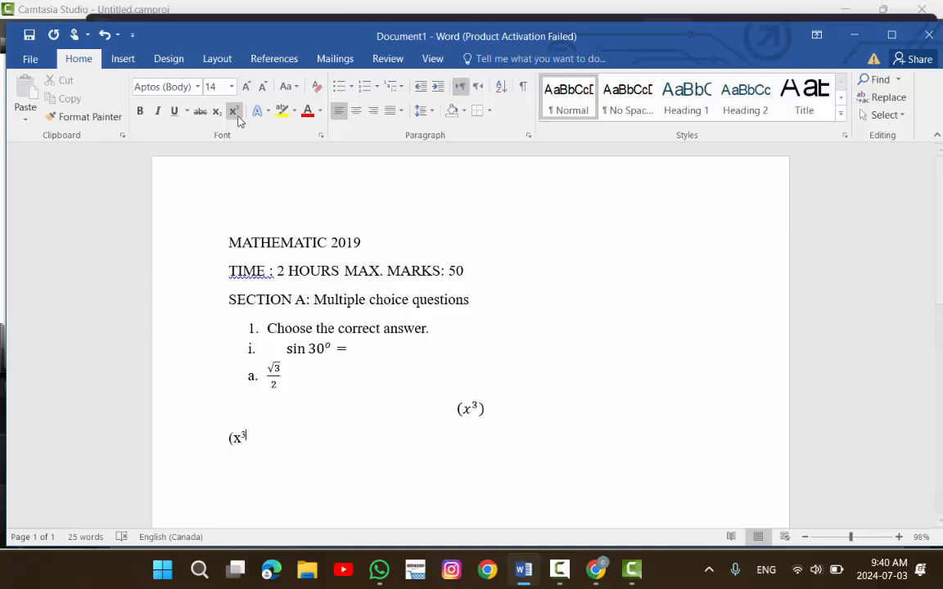
text())
Compare the equation with question 5 in Chrome, closing the ad, and add a plus sign after x³ inside the parentheses in Word.
click(480, 418)
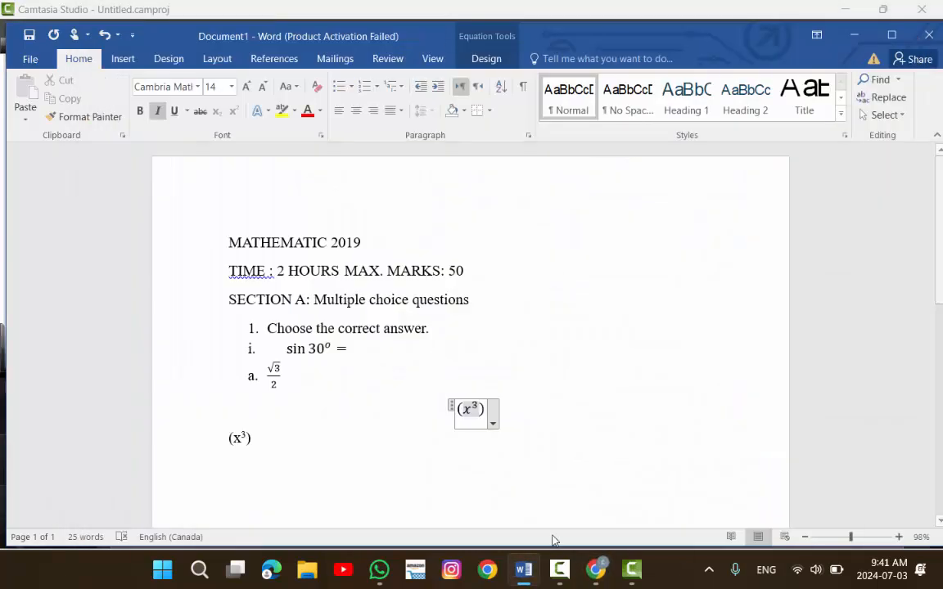
click(599, 571)
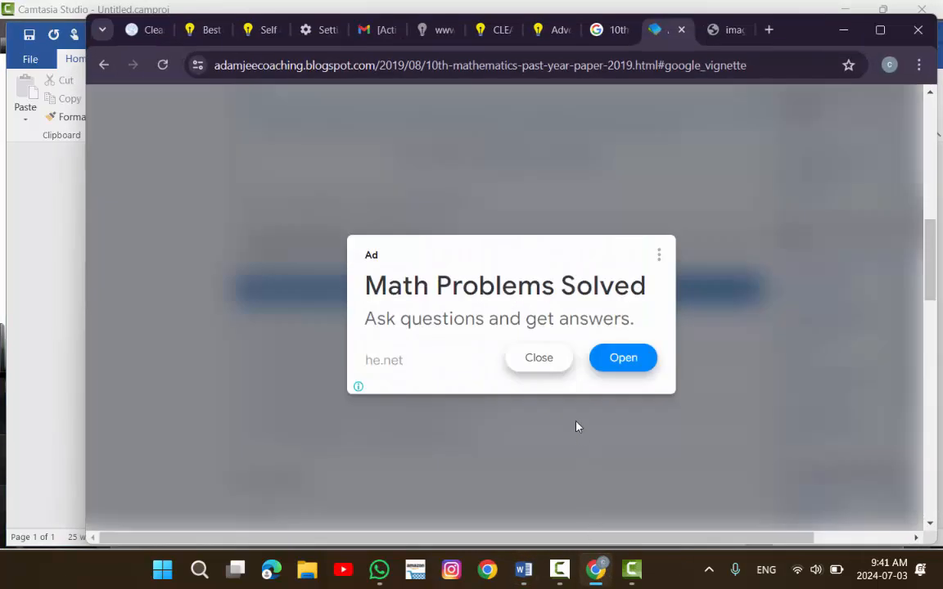
click(547, 363)
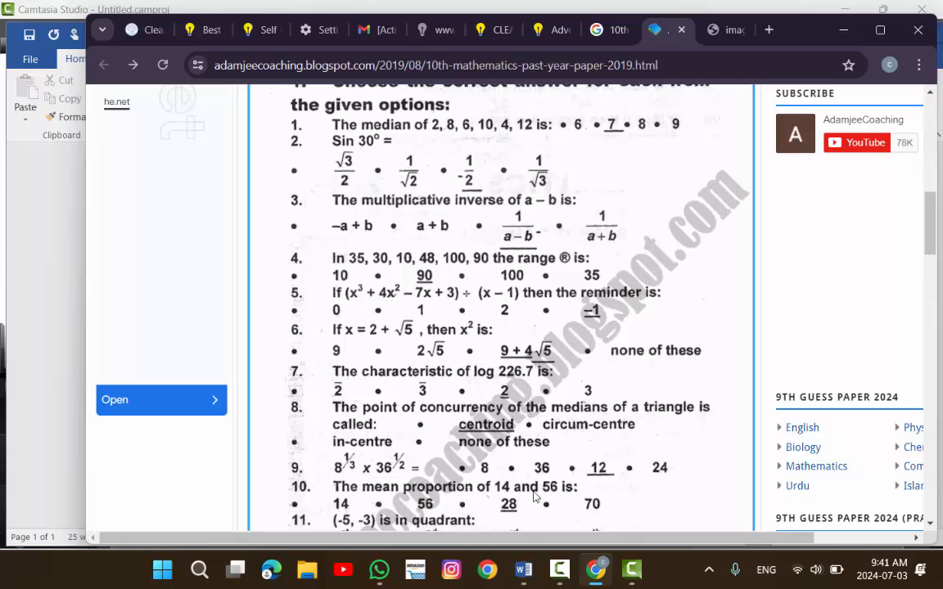
click(524, 570)
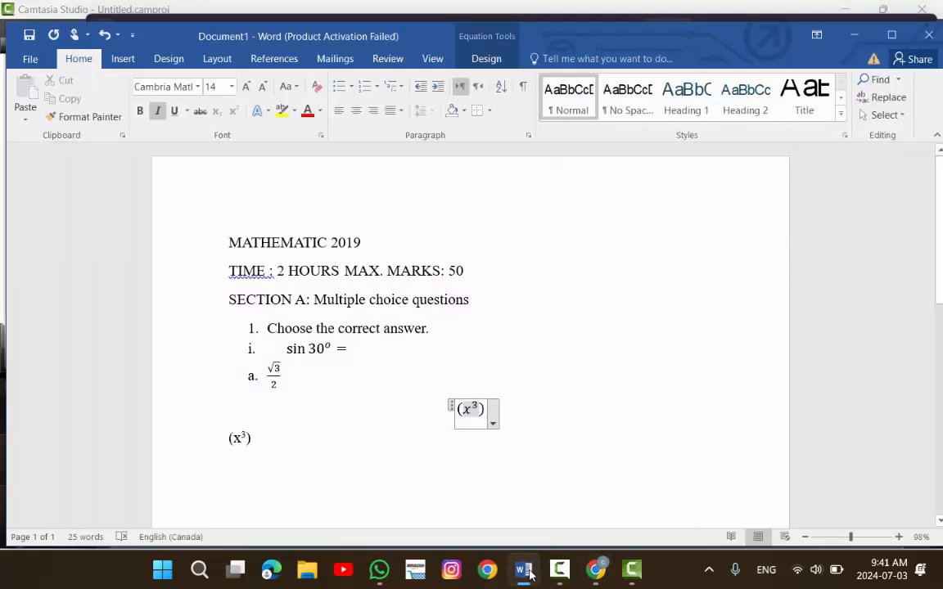
text(=)
key(BackSpace)
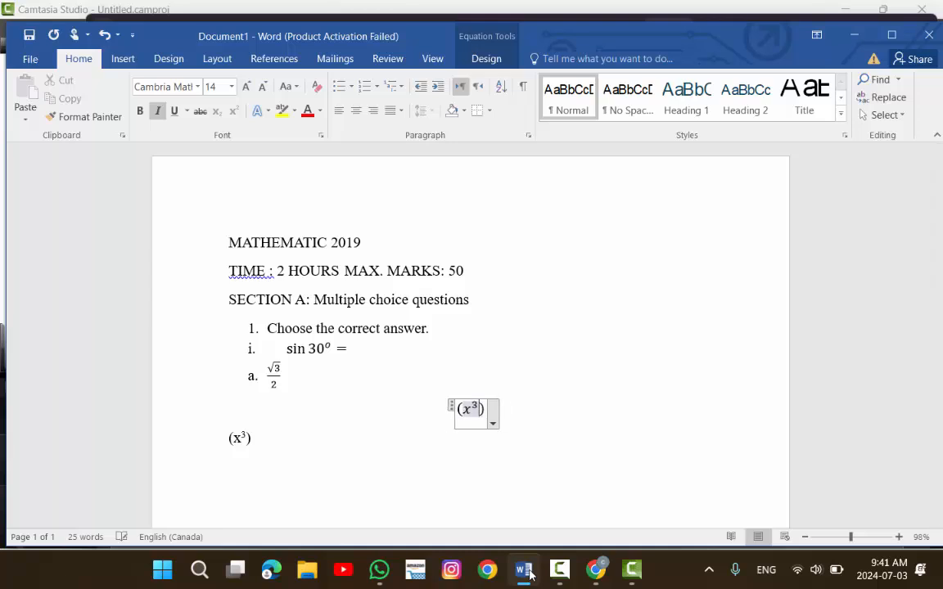
text(+)
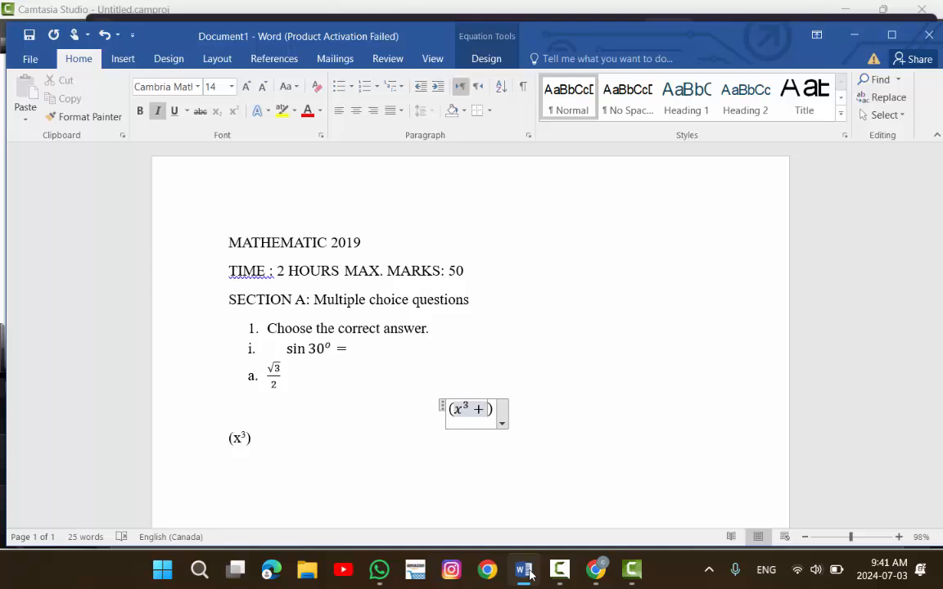
Insert an empty superscript structure after the plus sign inside the parentheses of the equation.
click(123, 59)
click(486, 56)
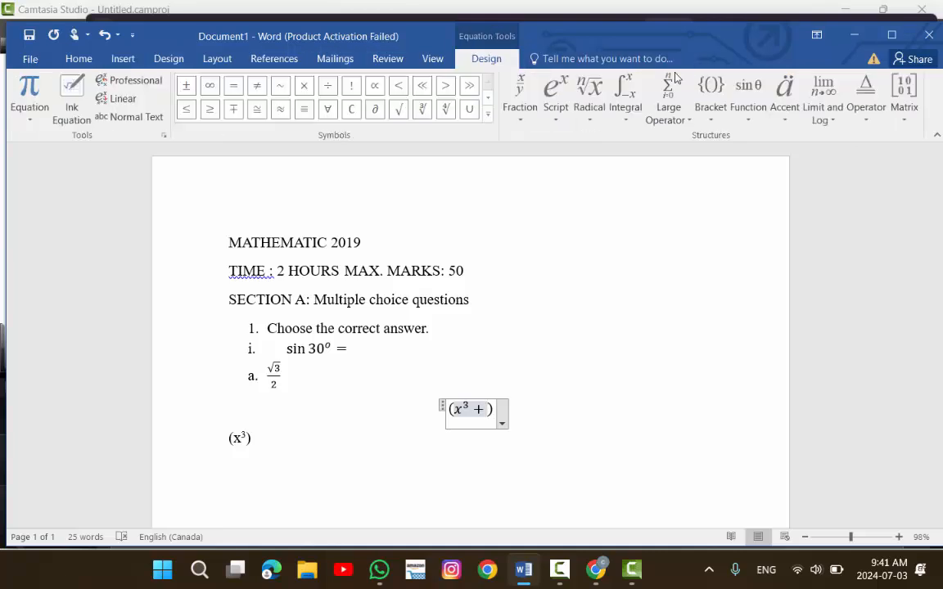
click(564, 101)
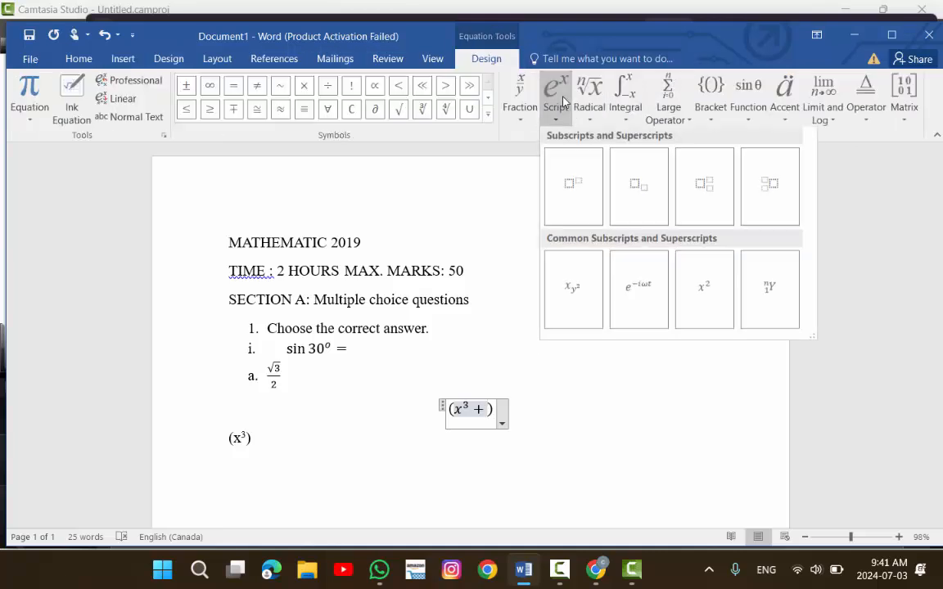
click(578, 211)
click(578, 210)
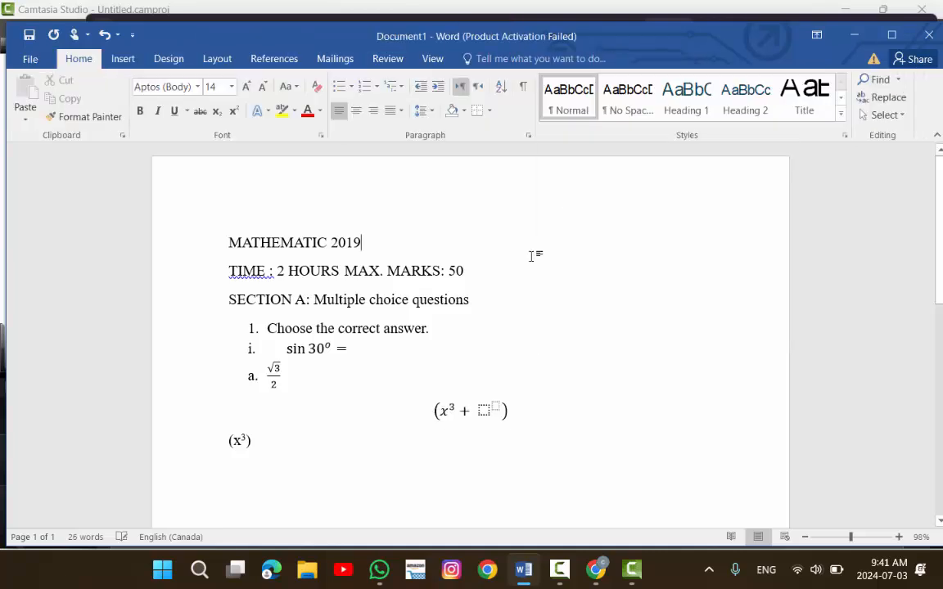
Fill the empty superscript structure after the plus sign with 4x as the base and 2 as the exponent.
click(490, 412)
text(4x)
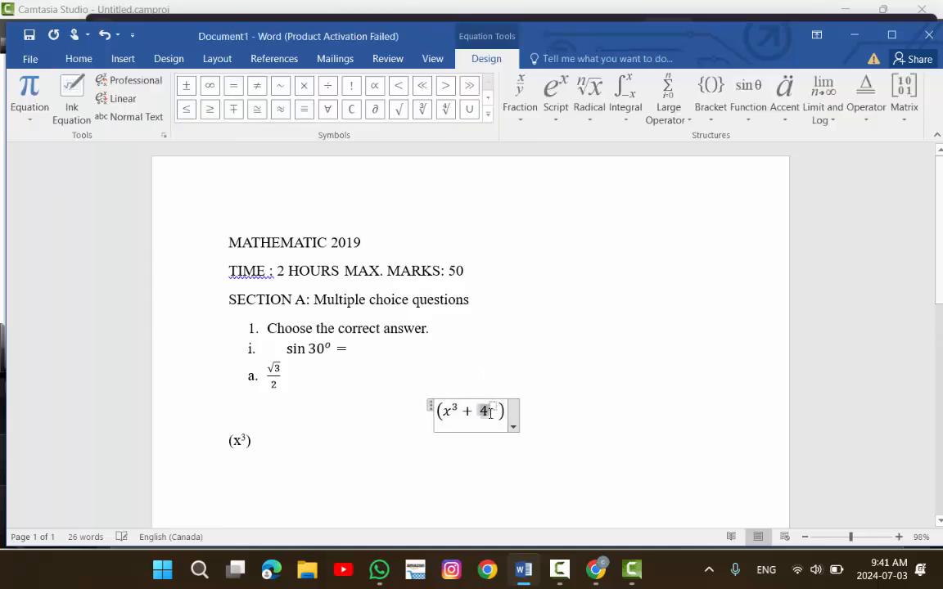
click(498, 408)
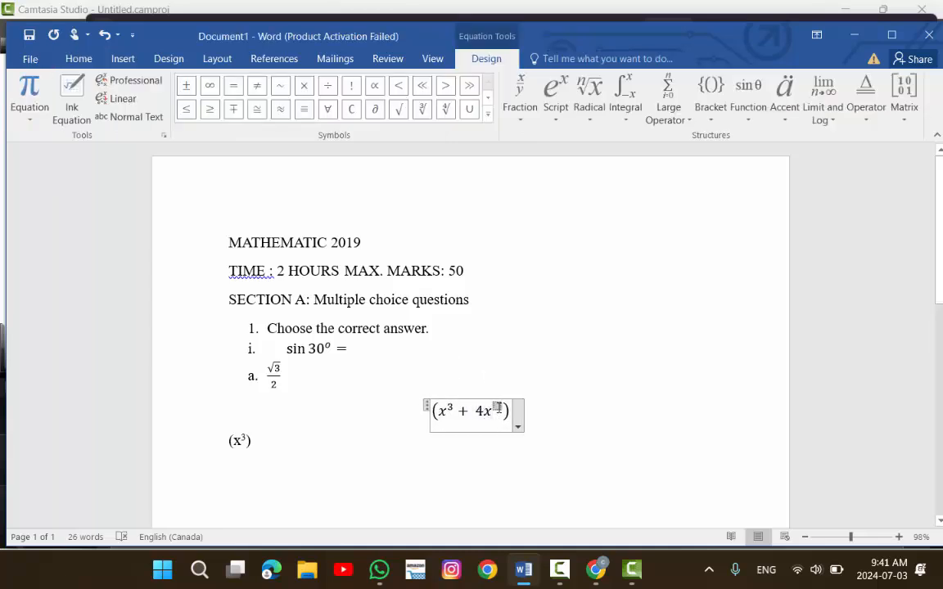
text(2)
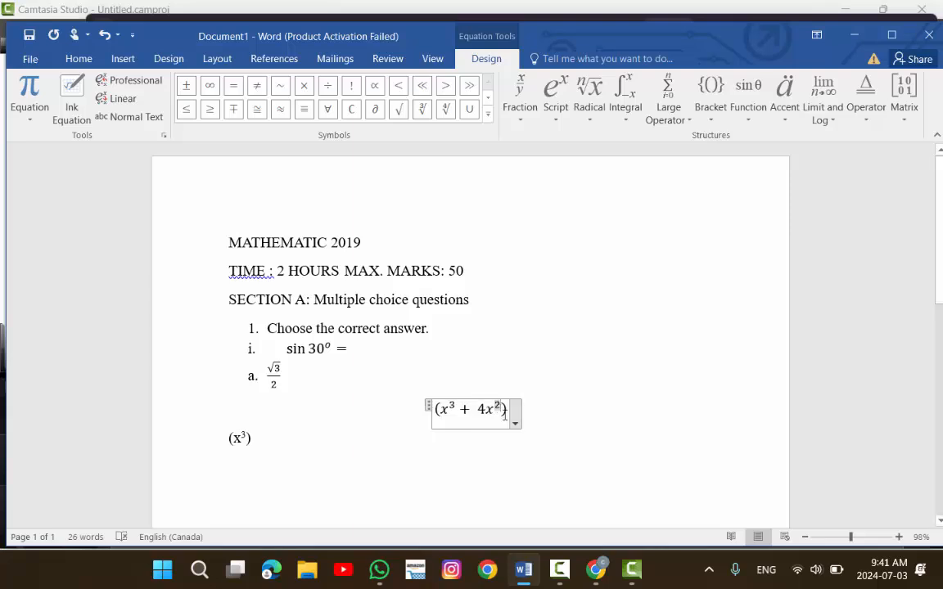
Recheck question 5 in Chrome and continue the Word equation inside the parentheses with − 7x + 3 after 4x².
click(505, 415)
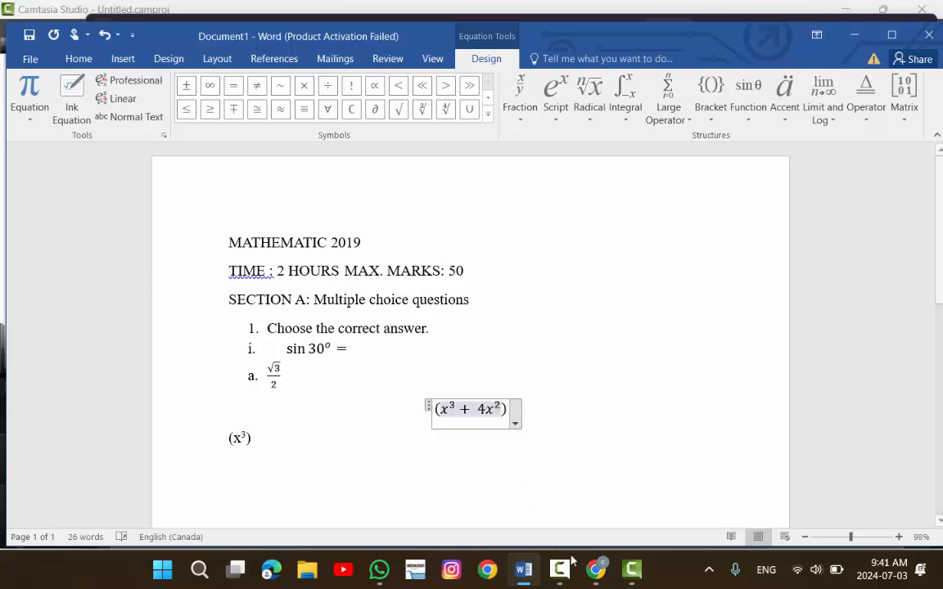
click(594, 569)
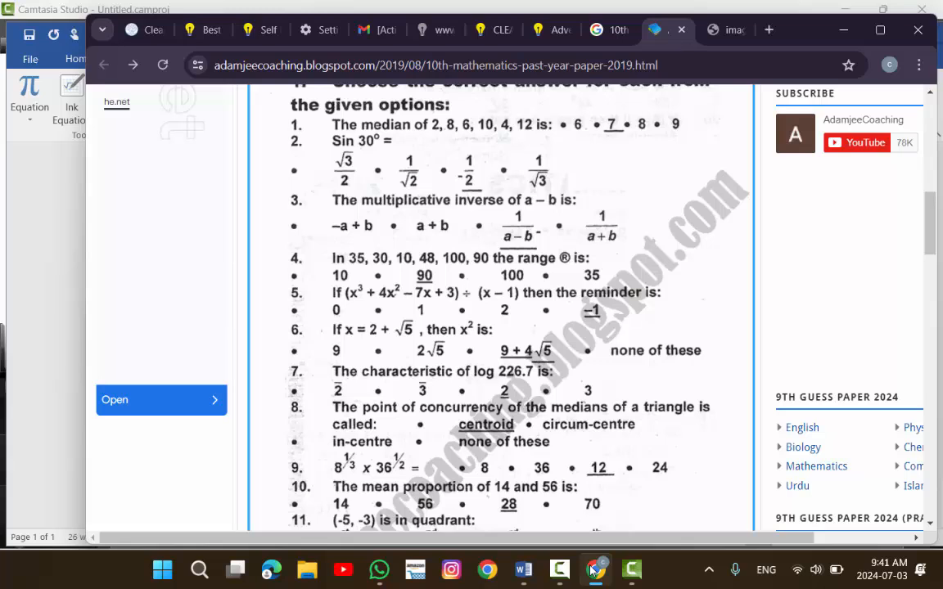
click(518, 573)
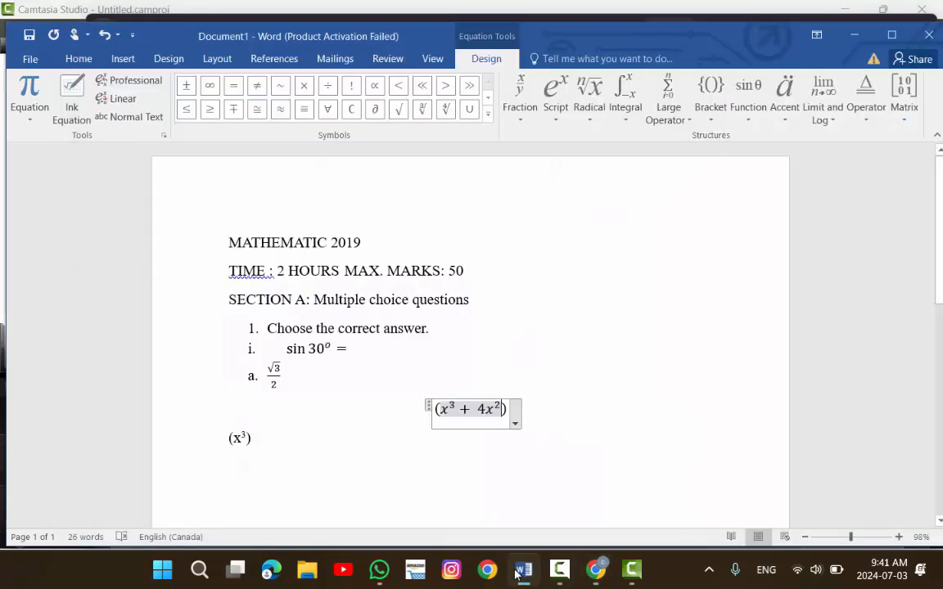
text(-)
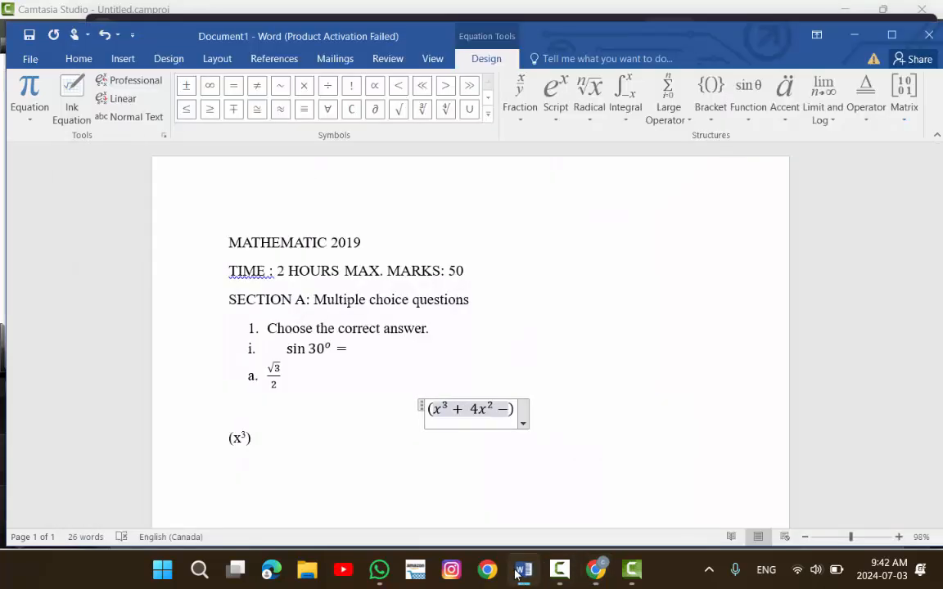
text(7x)
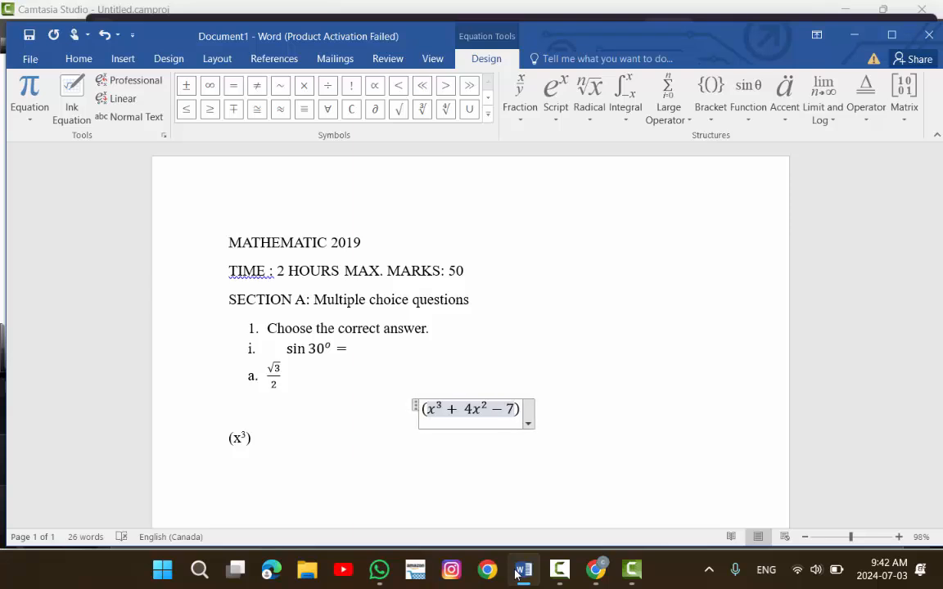
text( +)
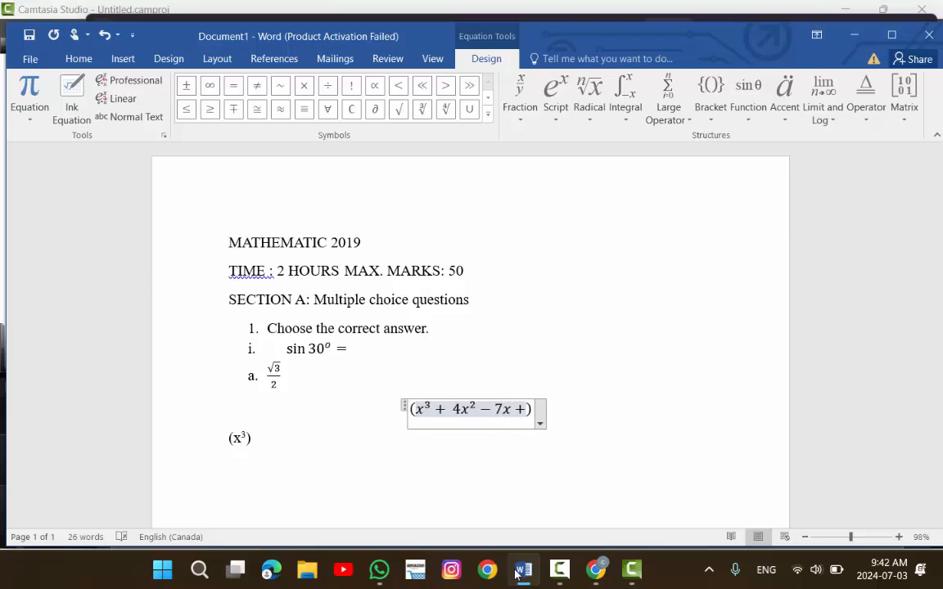
text(3)
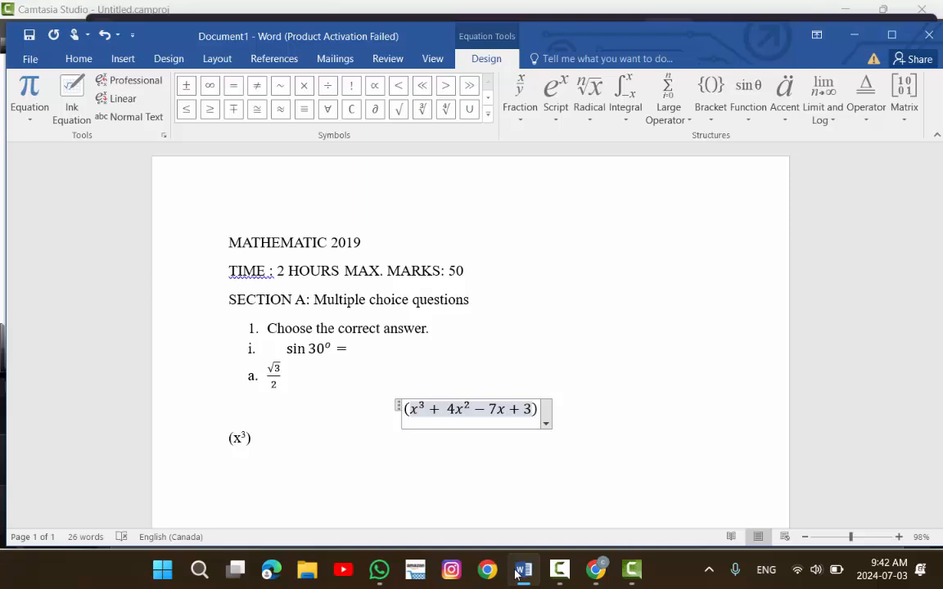
text())
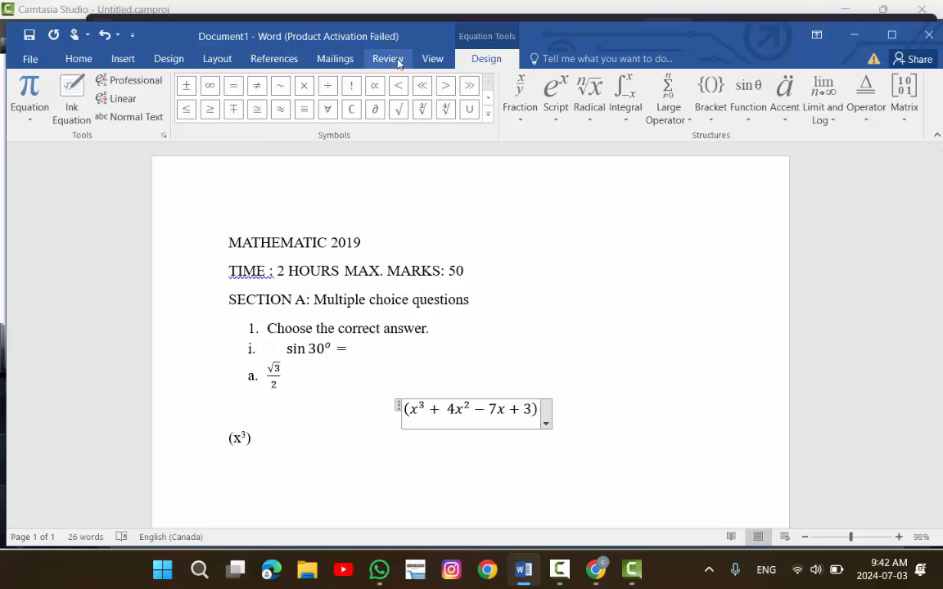
Add a division sign followed by (x − 1) after the closing parenthesis of the equation.
click(332, 88)
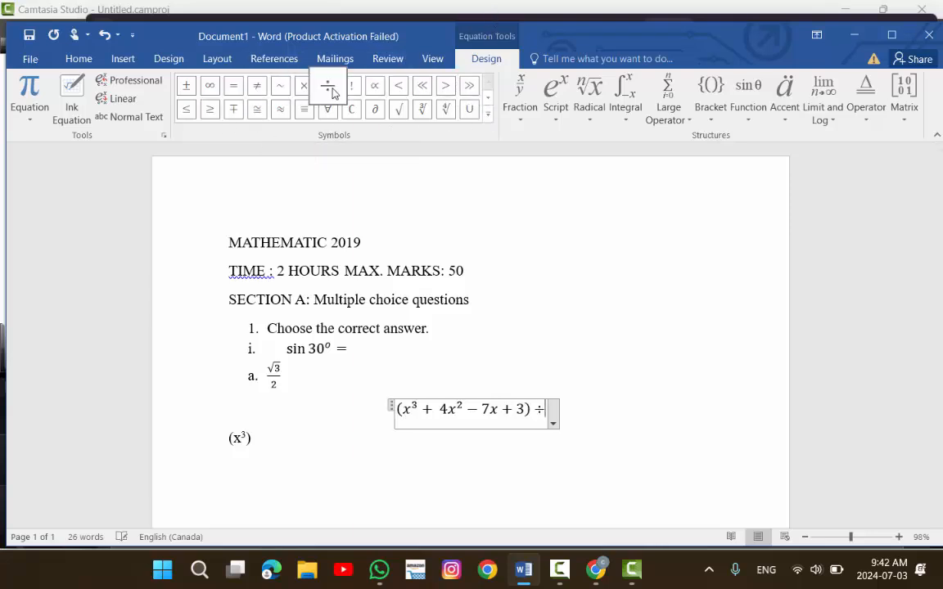
click(333, 88)
key(BackSpace)
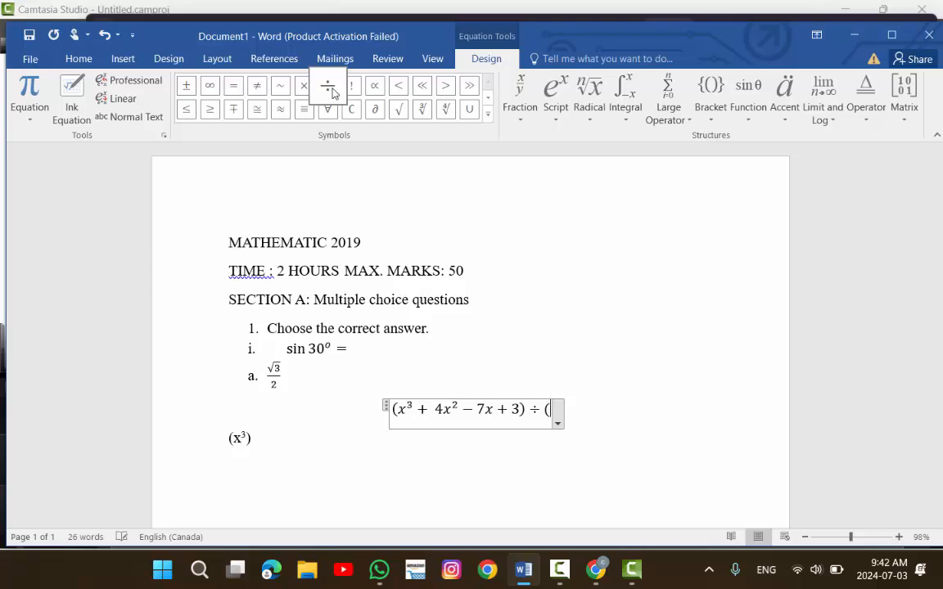
text(x)
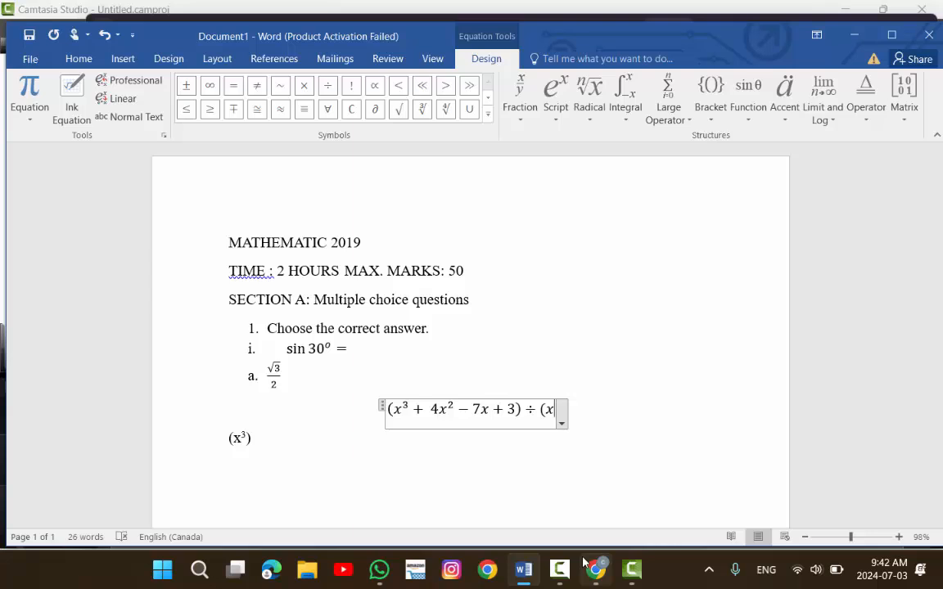
text(-)
text(1))
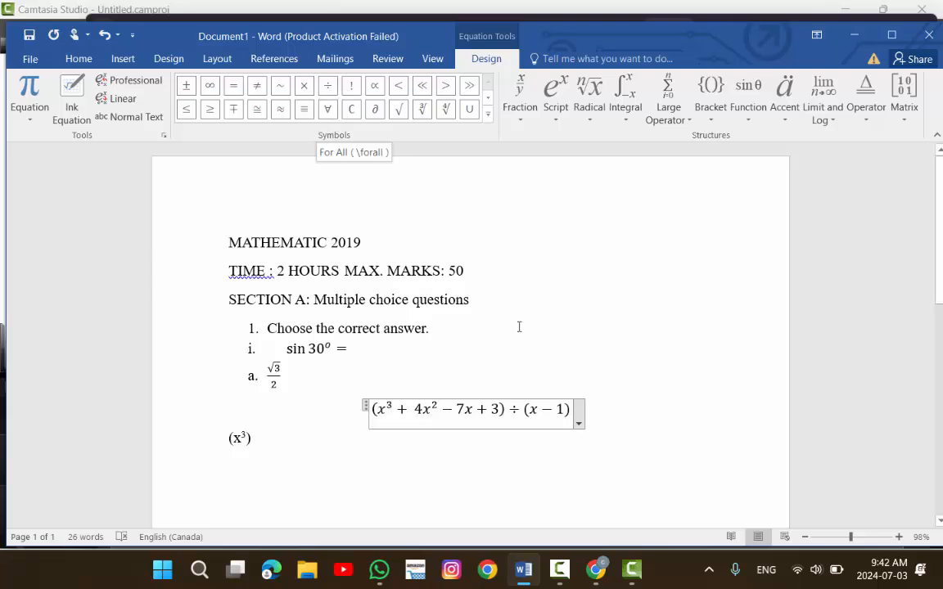
Switch to Chrome, open the second page image of the 2019 Mathematics paper, and examine the Section B short-answer questions.
click(596, 569)
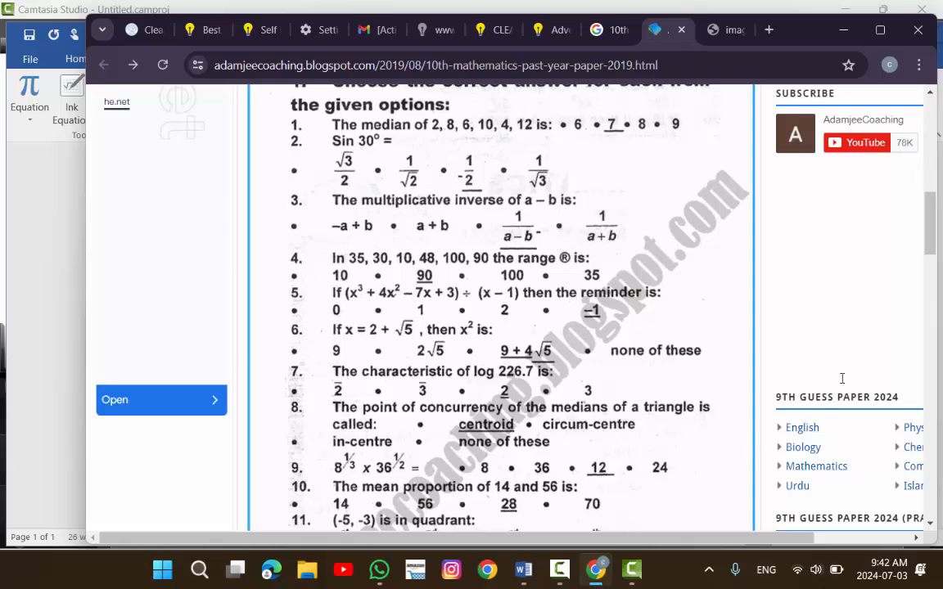
scroll(847, 206, up, 5)
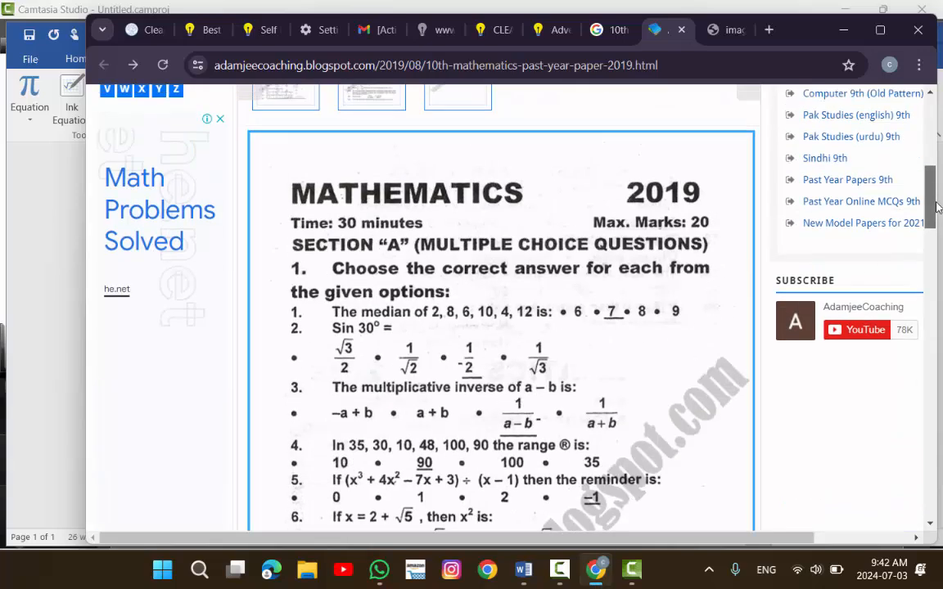
click(339, 203)
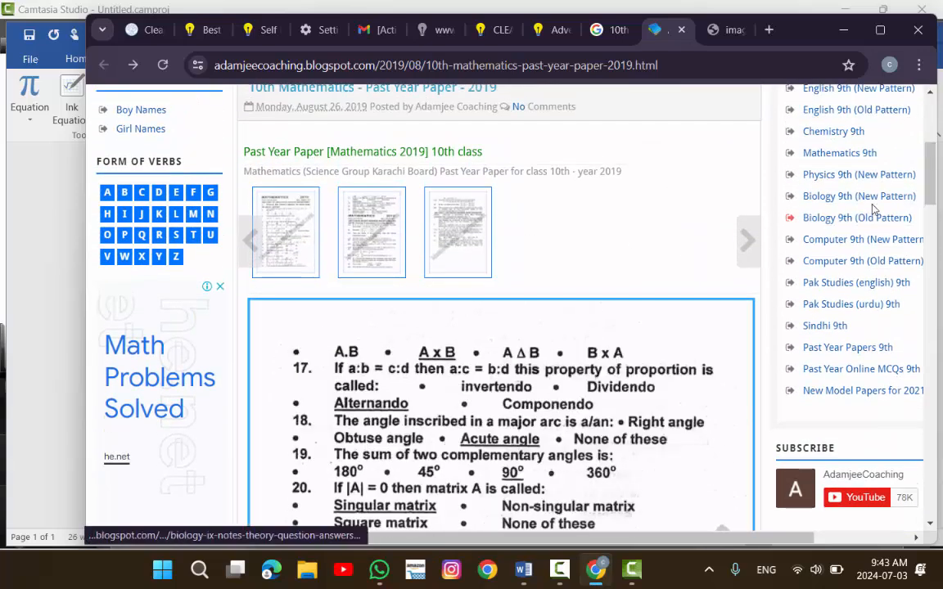
drag(928, 185, 937, 250)
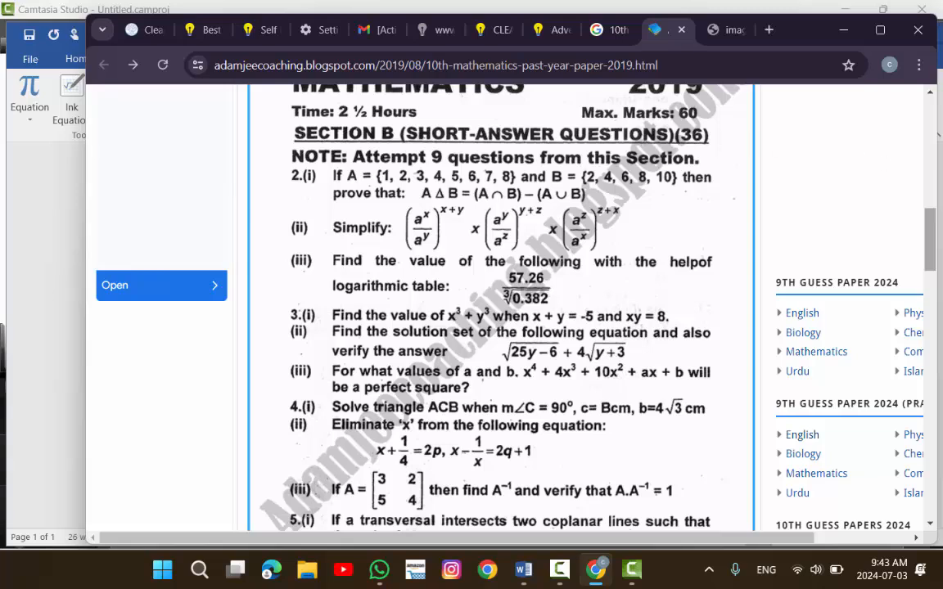
scroll(934, 247, up, 1)
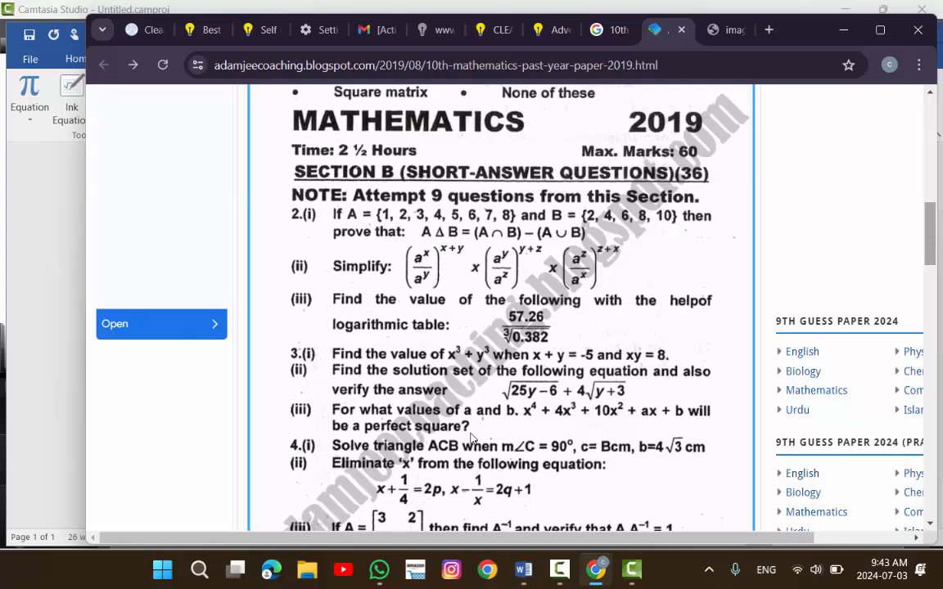
click(549, 580)
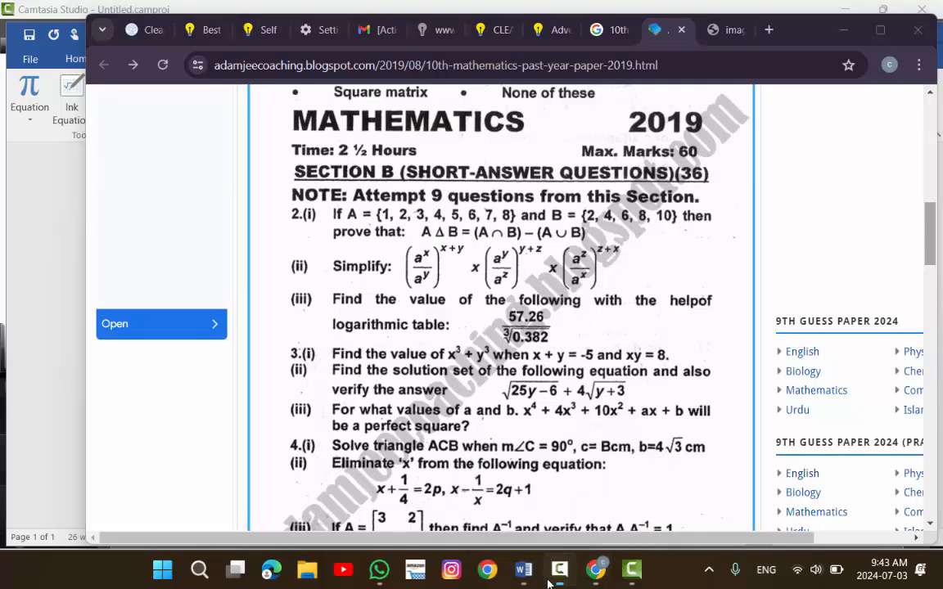